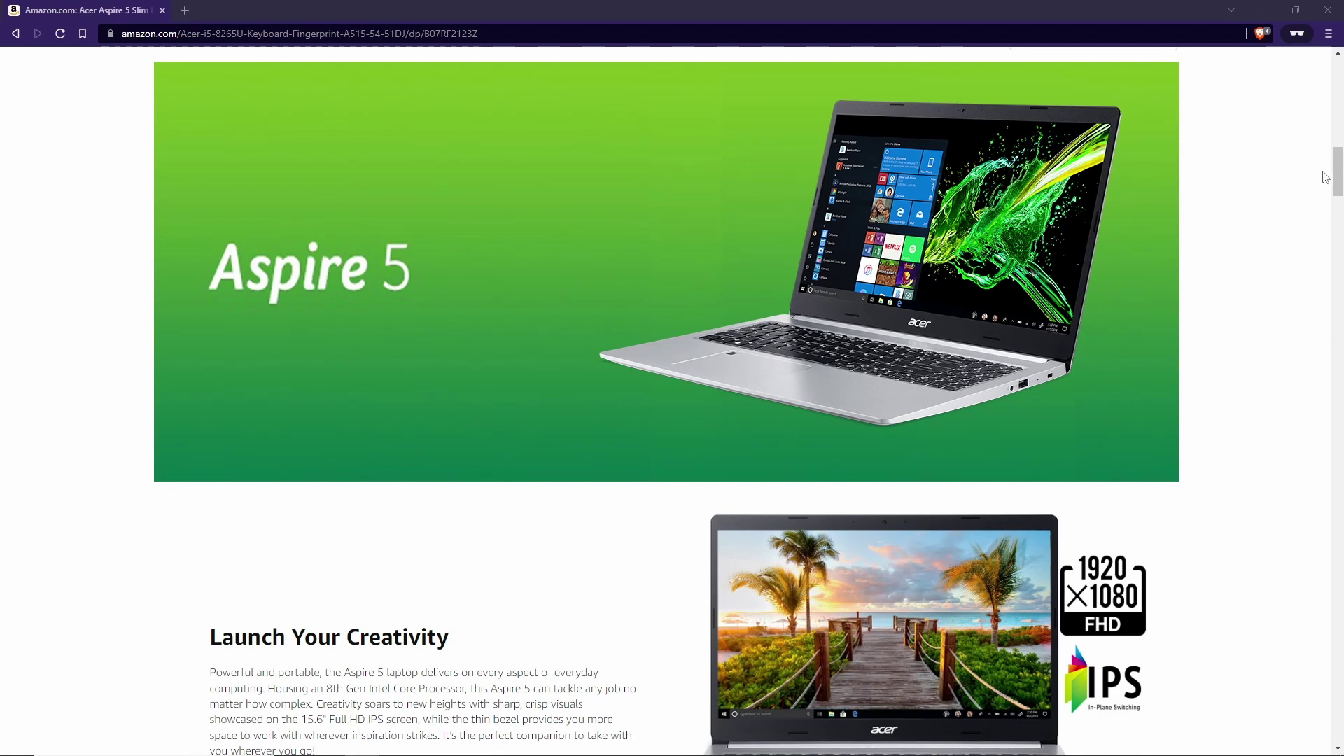
Look through the Acer Aspire 5 product description, including its display, processor and connectivity features
scroll(1326, 177, "down", 6)
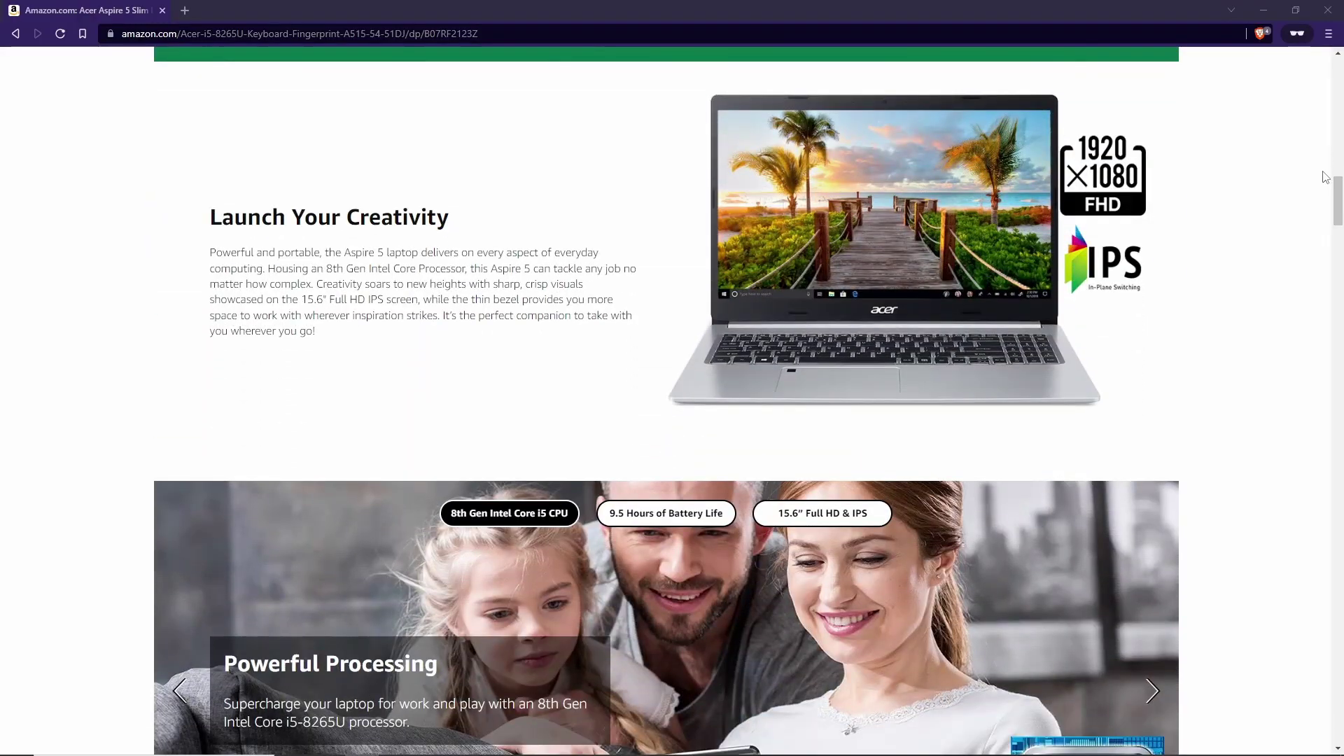
scroll(1325, 176, "down", 6)
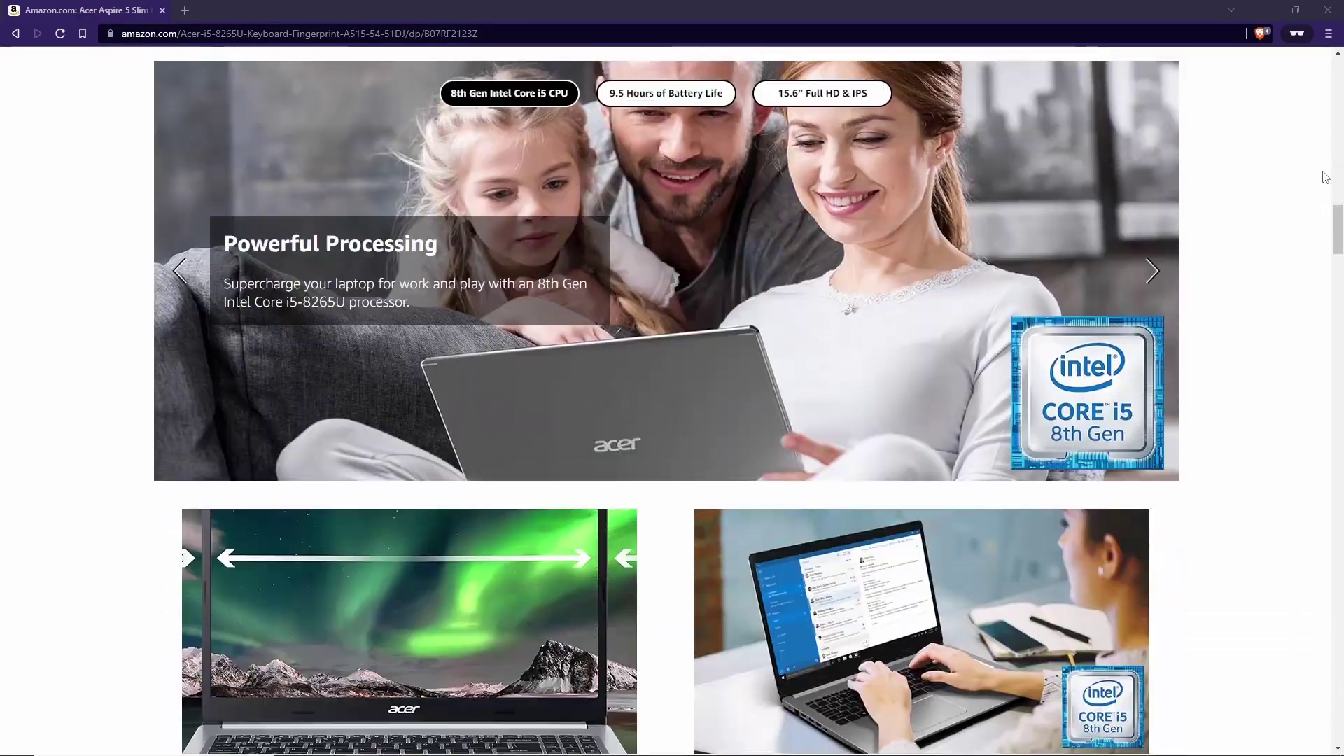
scroll(1325, 176, "down", 6)
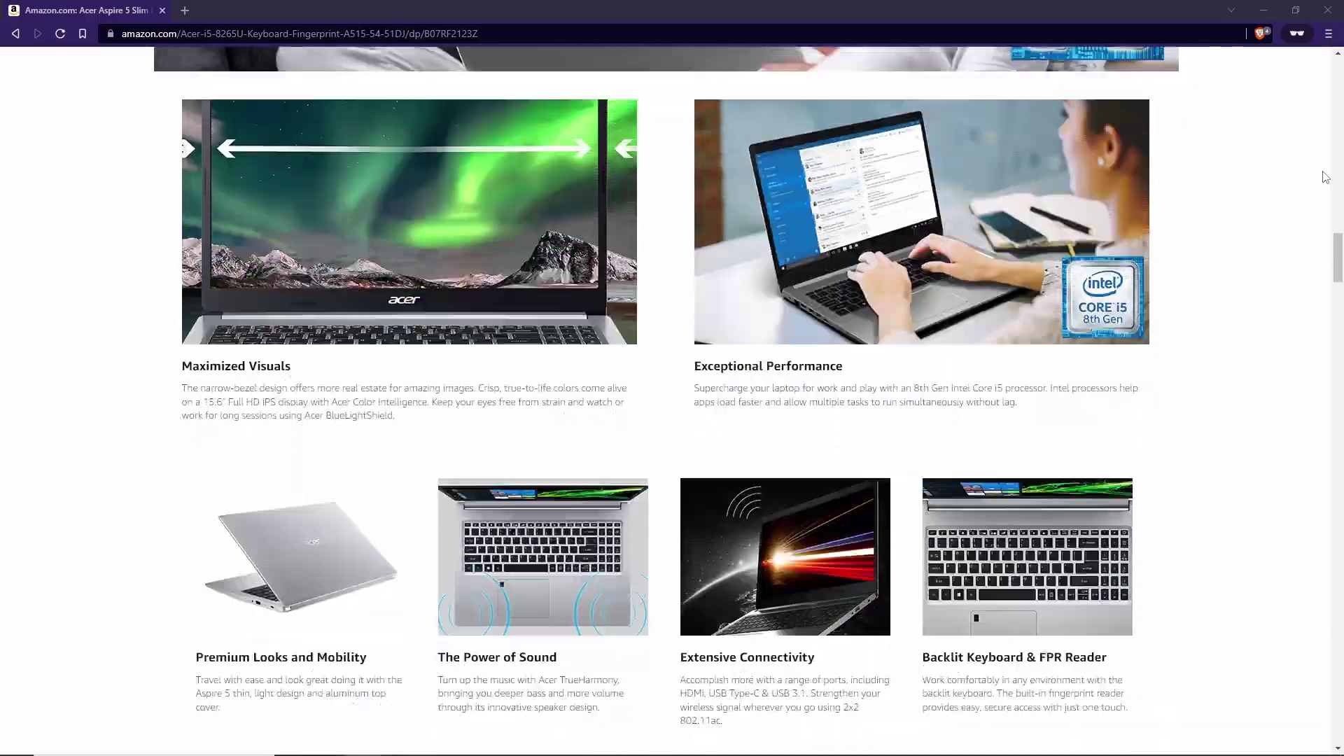
scroll(1325, 177, "down", 2)
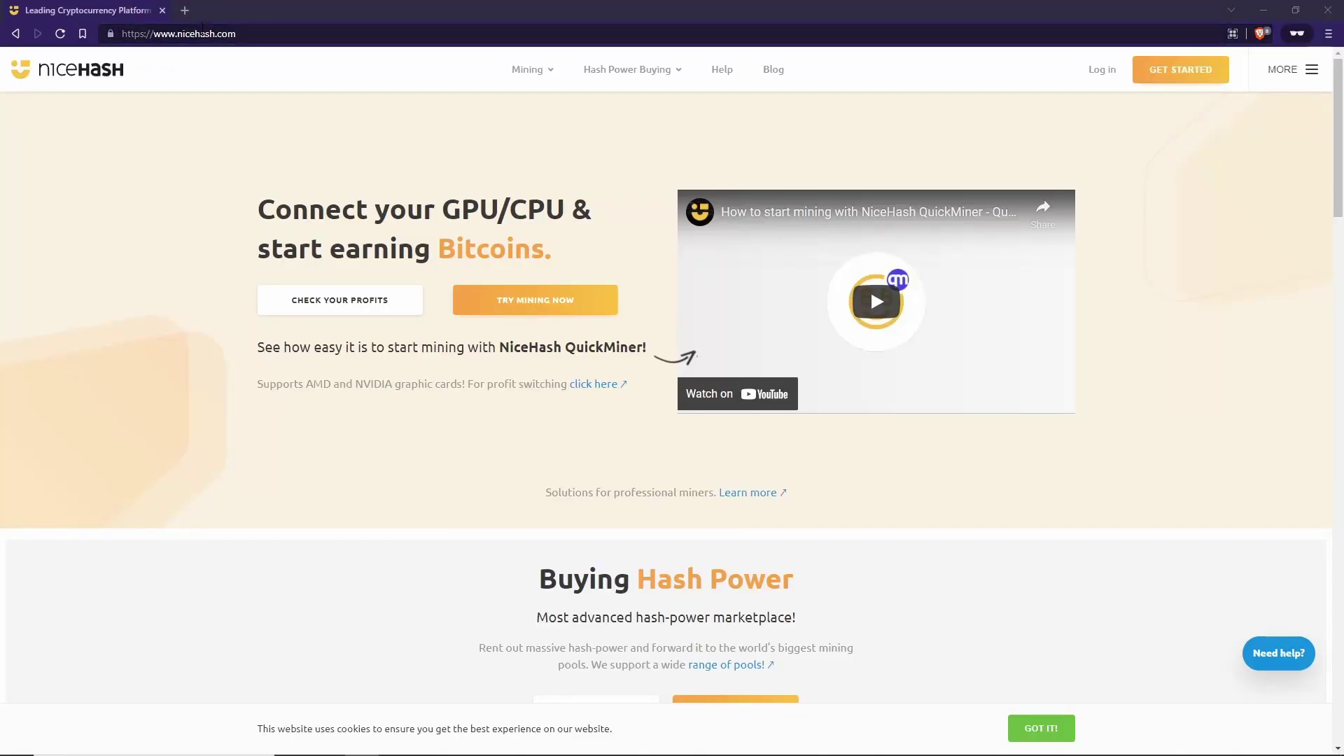
Find the Miners & Tools download page on the NiceHash site and save the NiceHash Miner installer nhm_windows_3.0.6.9.exe in Downloads
left_click(243, 35)
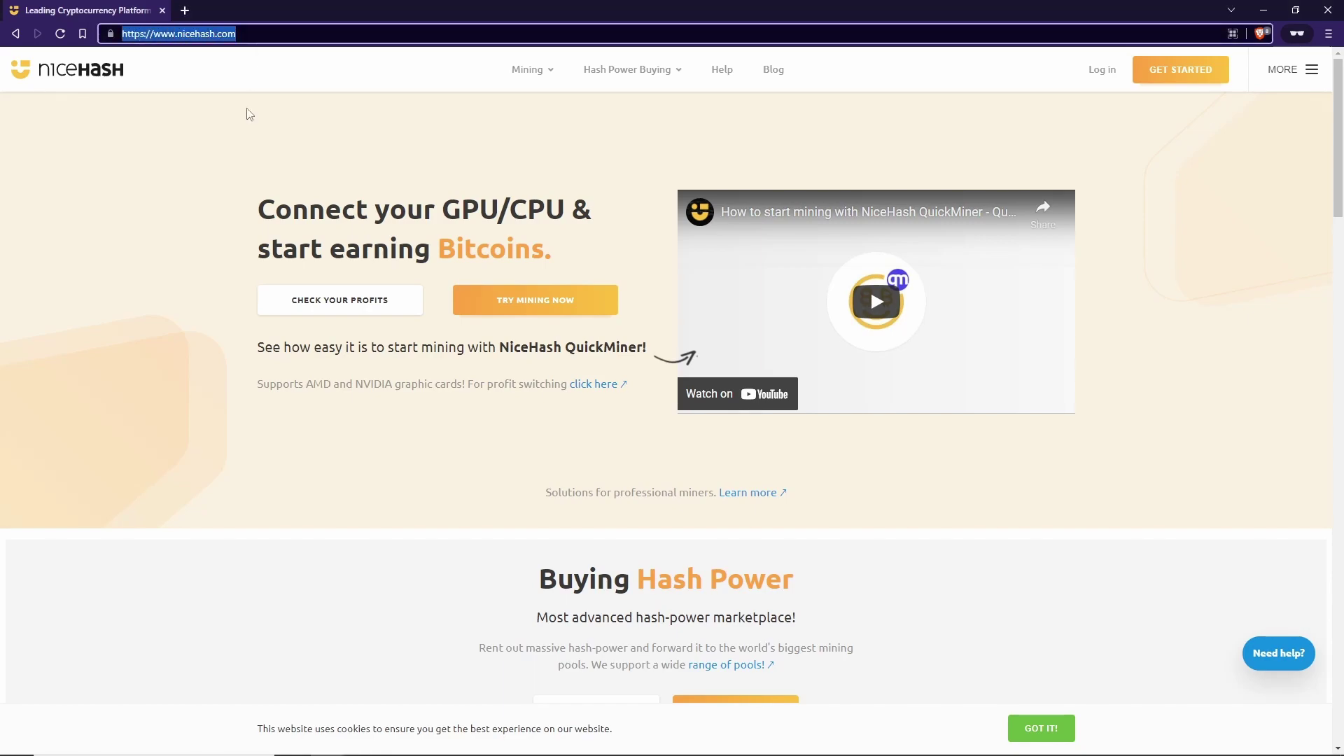
scroll(214, 200, "down", 7)
scroll(217, 202, "down", 20)
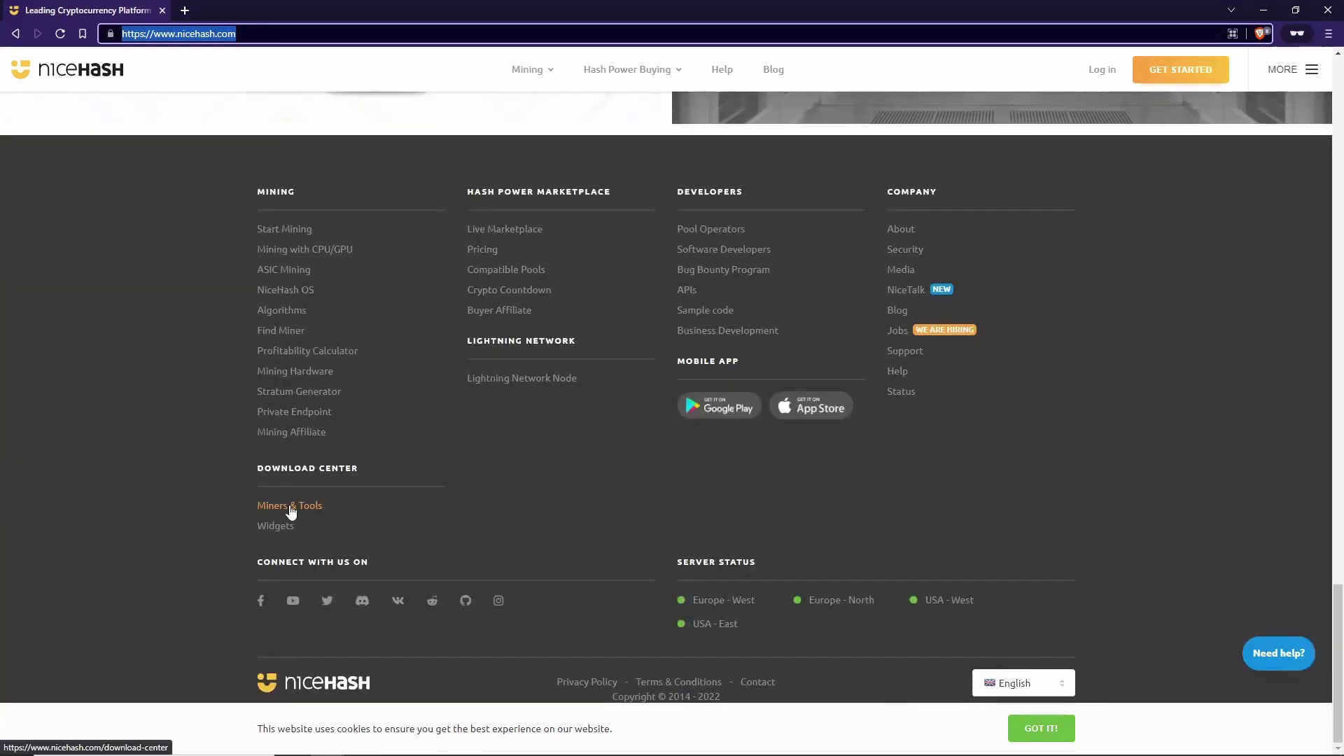
left_click(292, 510)
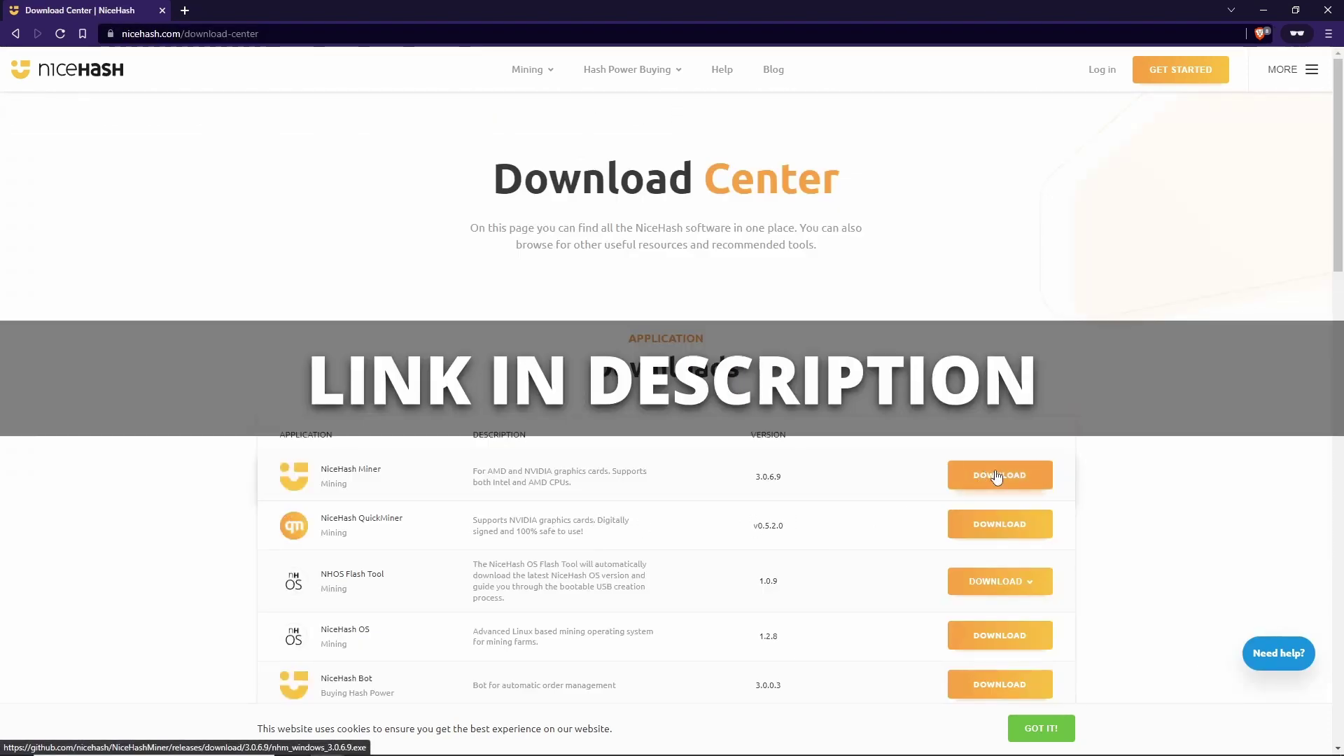
left_click(997, 477)
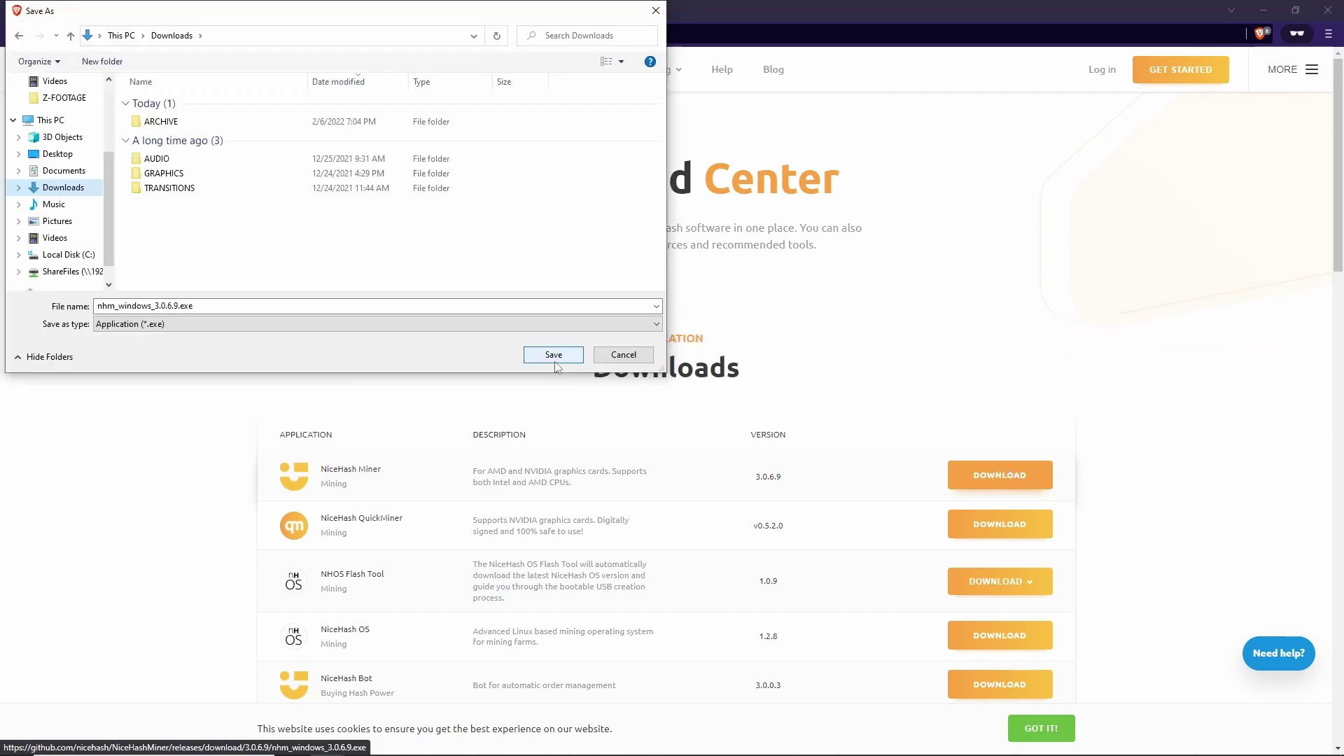
left_click(550, 354)
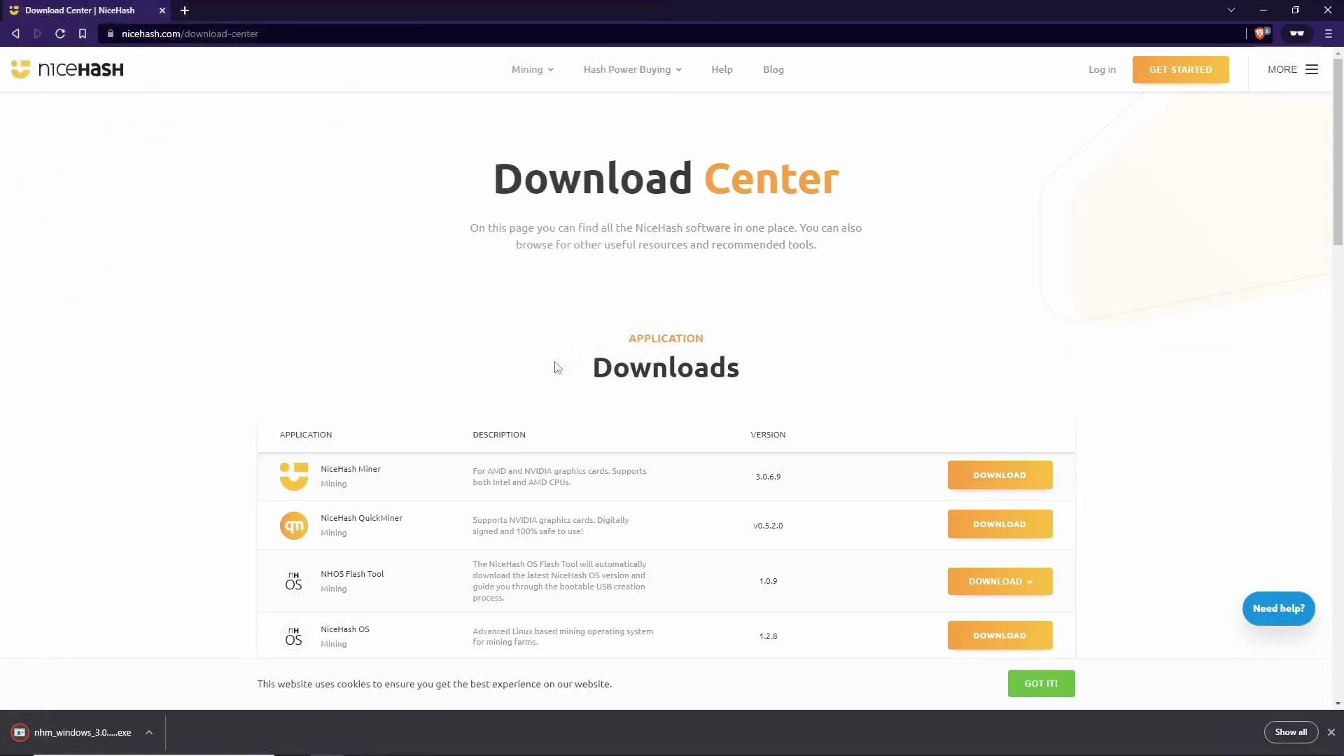
Run the downloaded NiceHash Miner installer and accept its license agreement to install the program
left_click(149, 733)
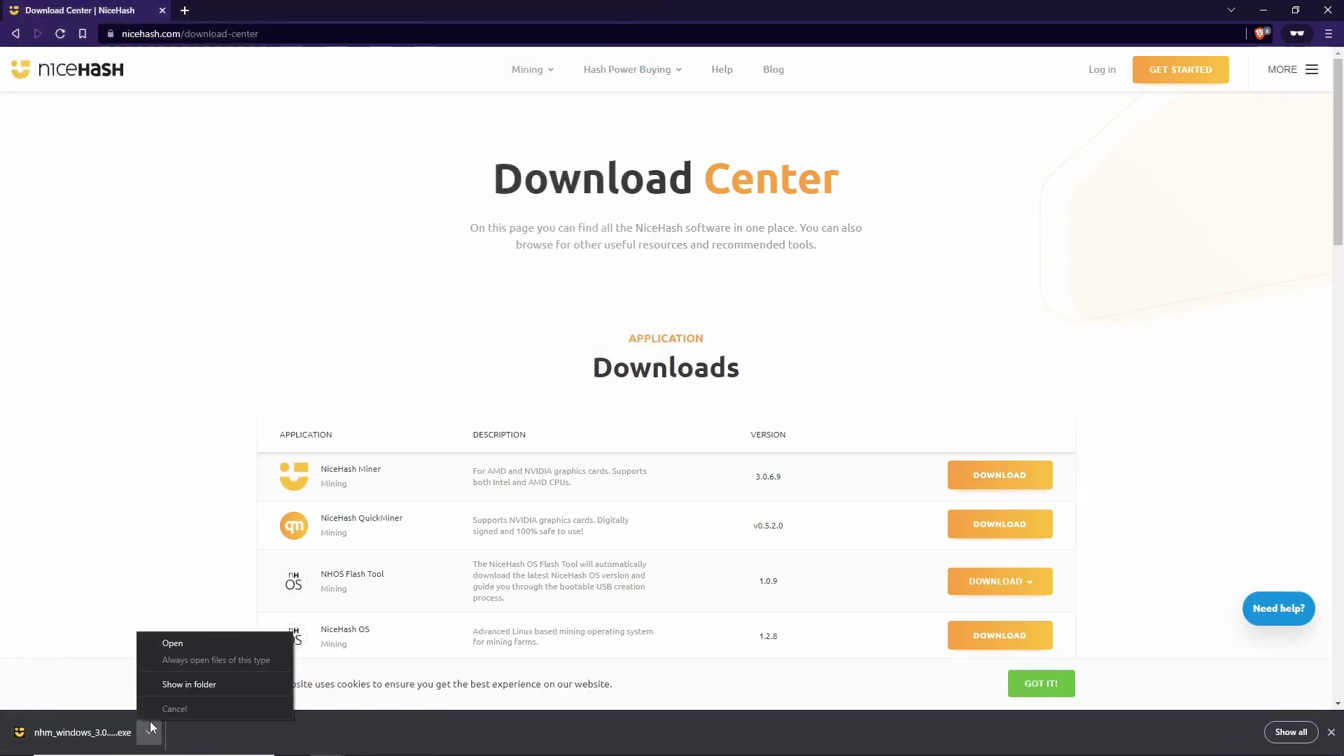
left_click(180, 647)
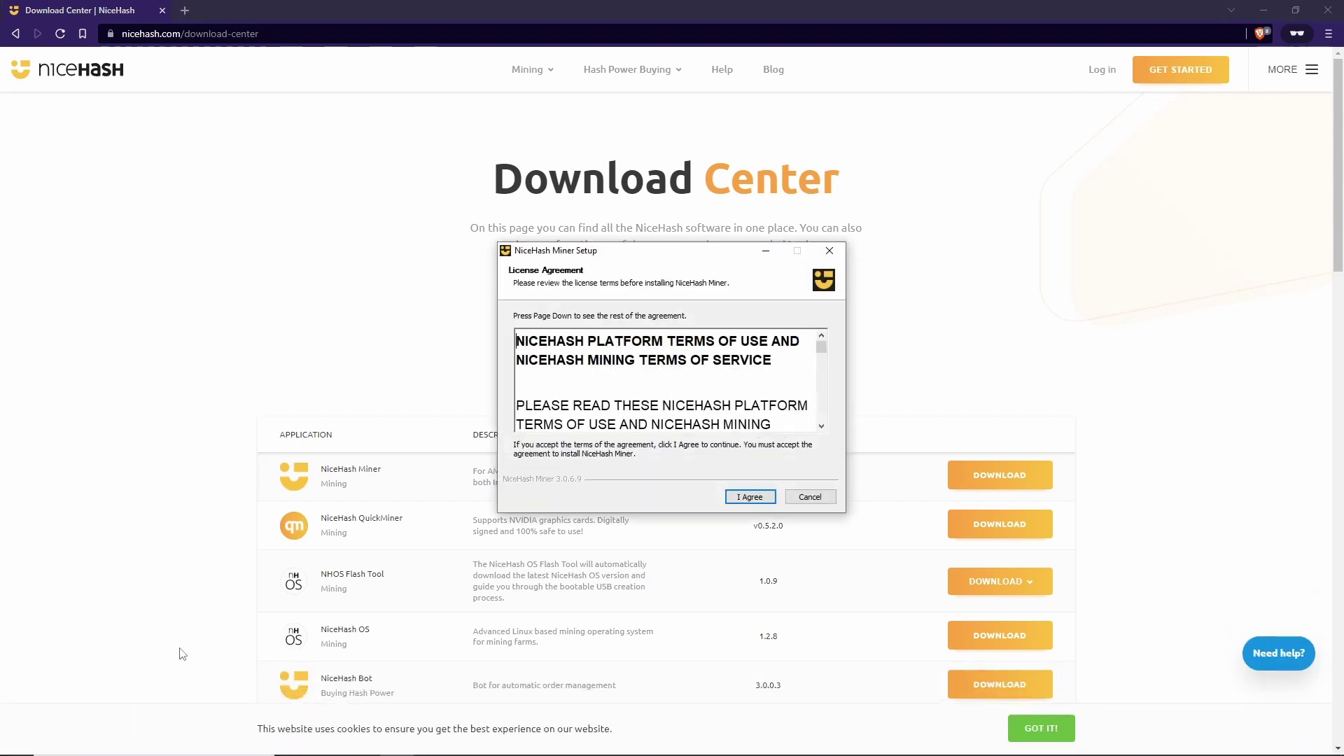
left_click(738, 498)
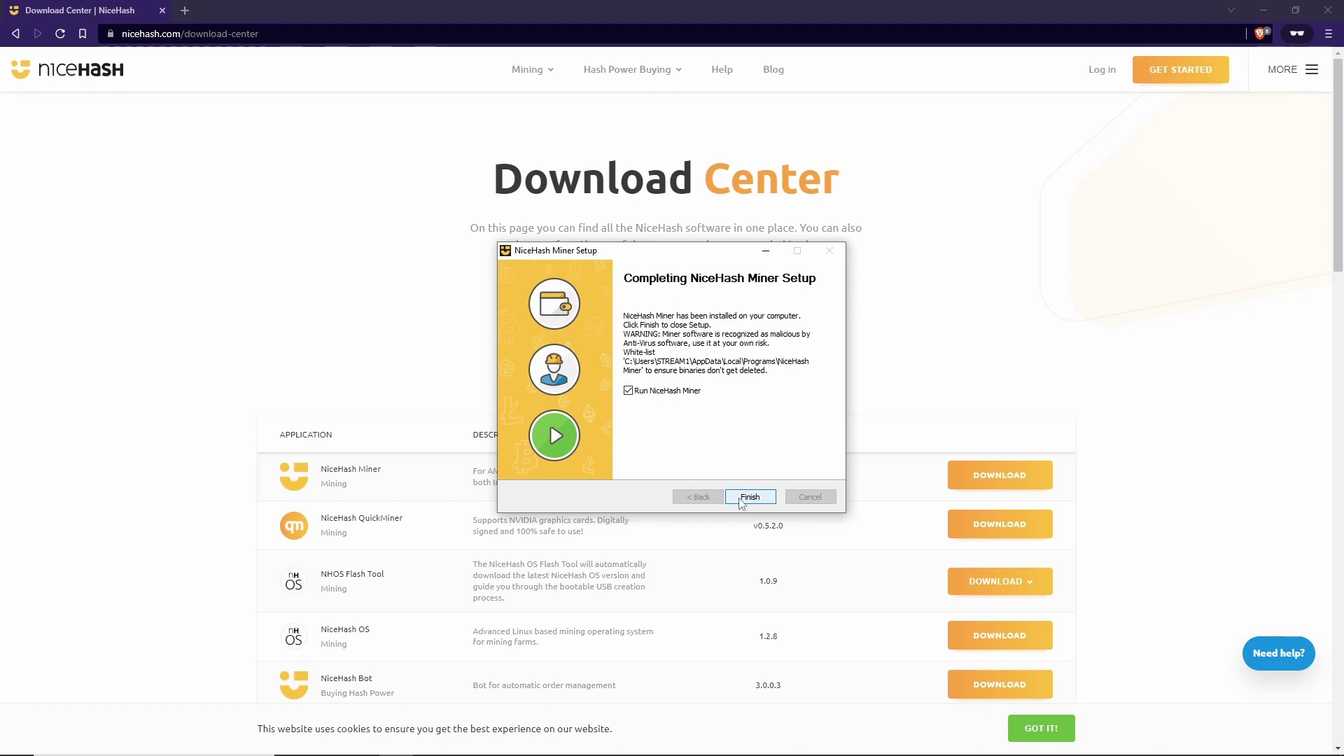
Switch to Windows Security and open the Exclusions page from the Virus & threat protection settings
key("super")
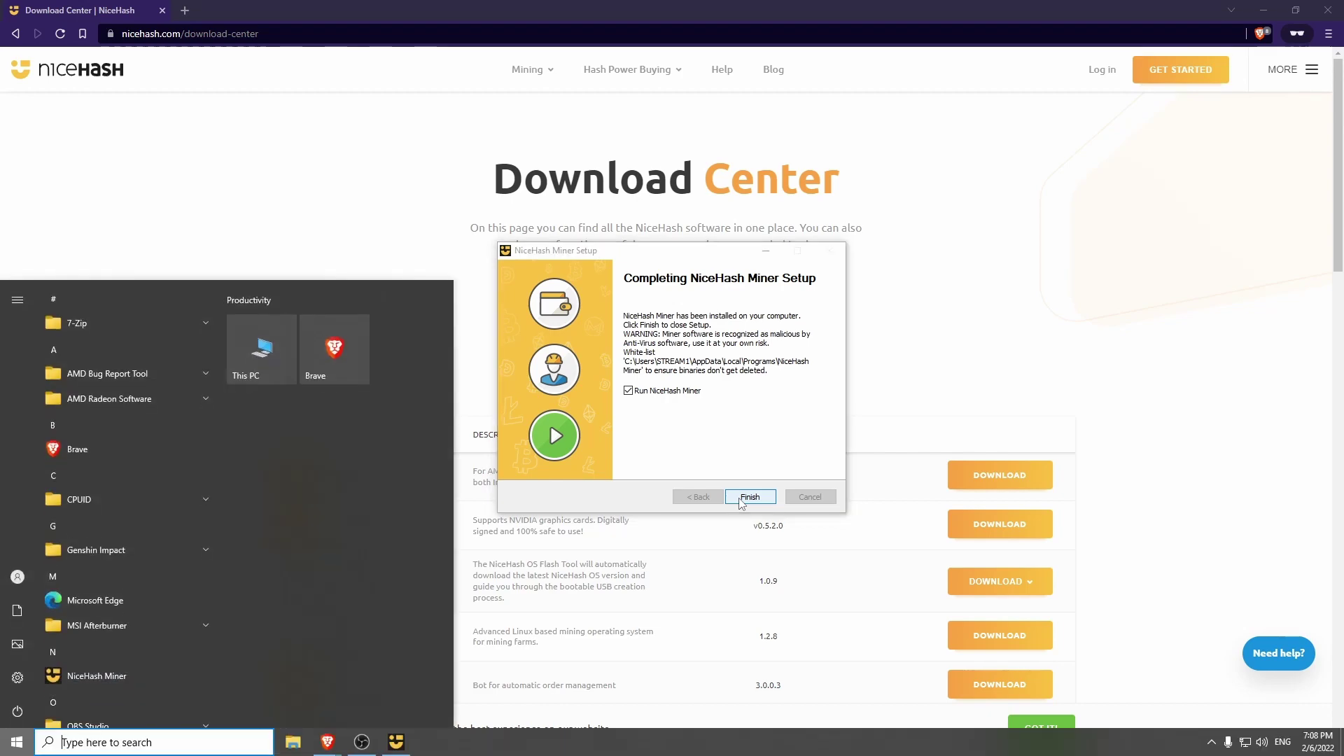
type("antivirus")
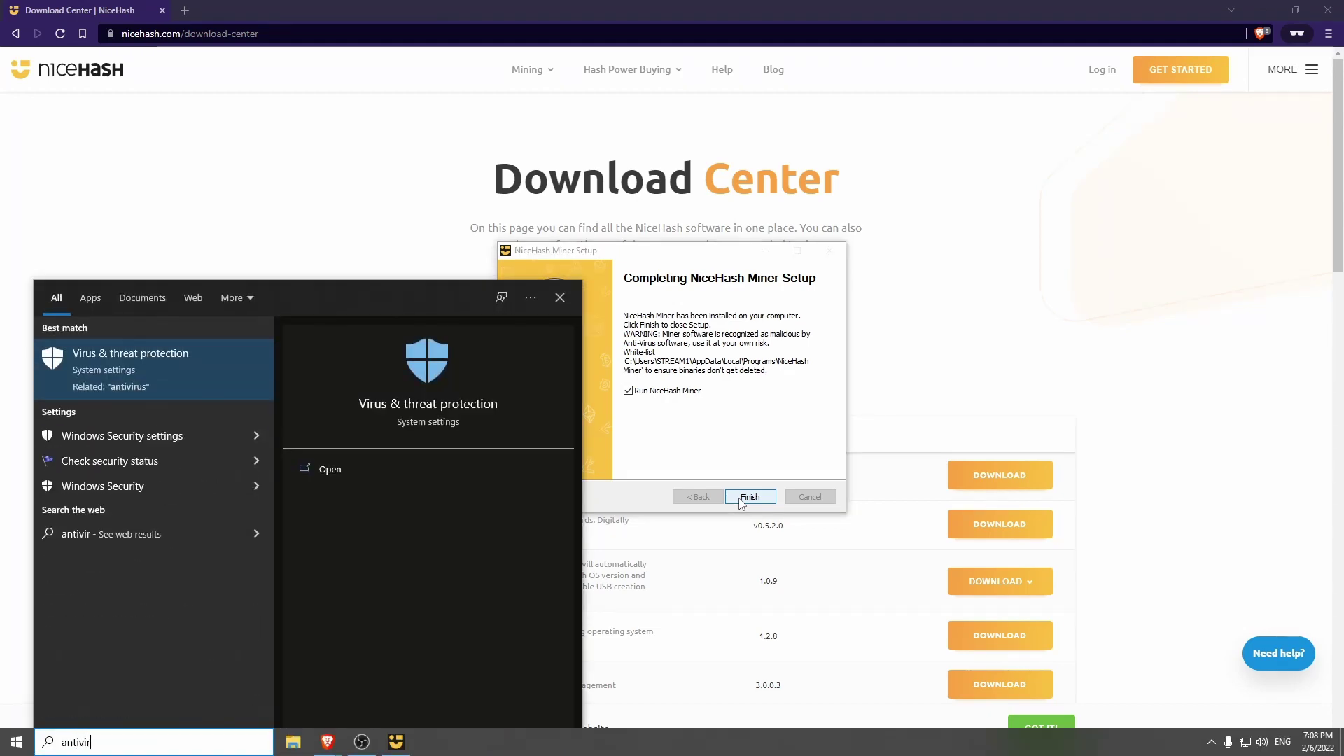
left_click(329, 469)
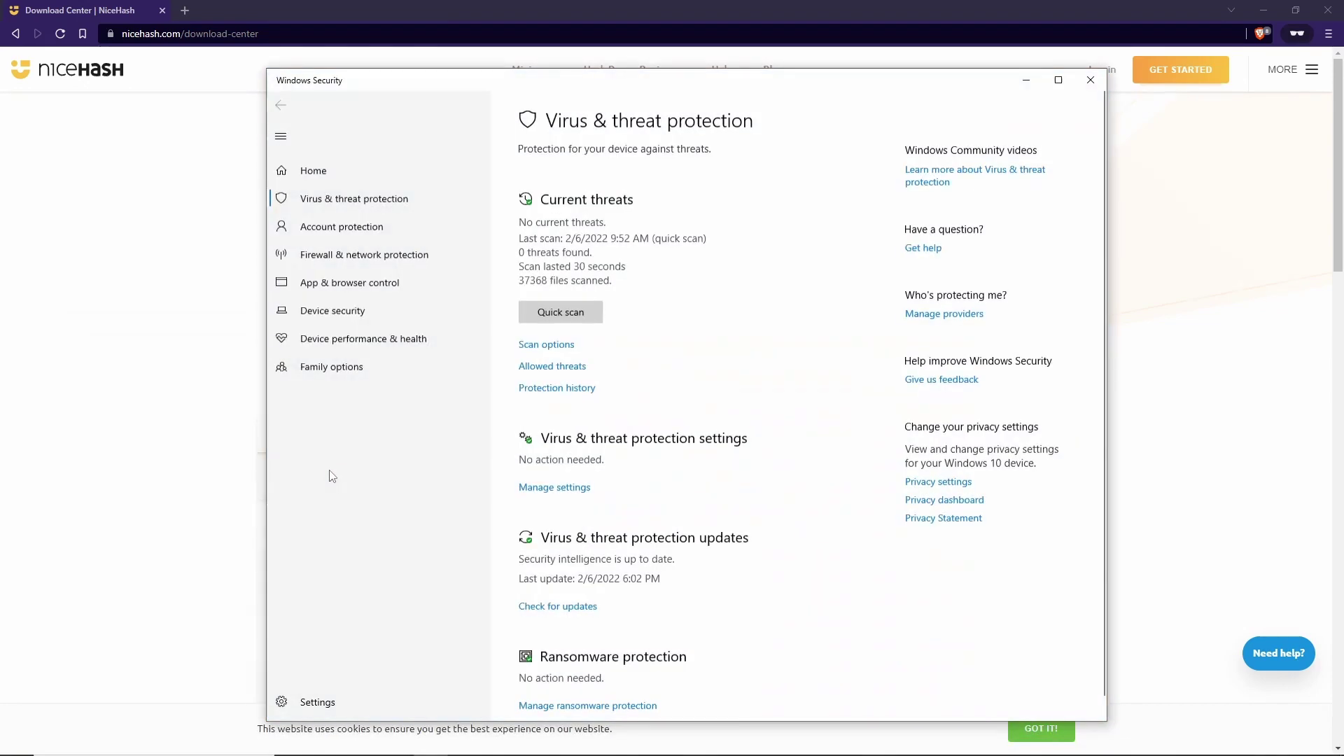
scroll(555, 465, "down", 1)
left_click(555, 461)
scroll(642, 459, "down", 5)
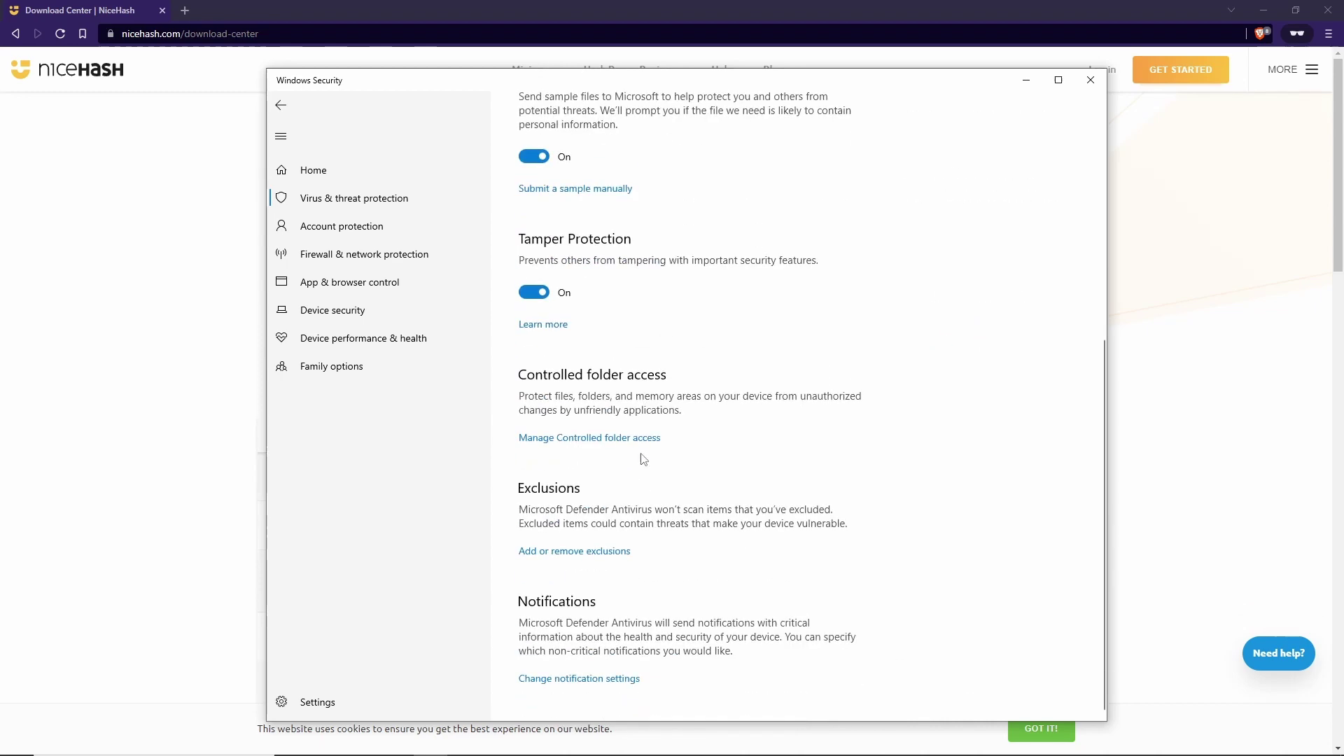
left_click(567, 553)
Start adding a folder exclusion and browse to the current user's profile folder under Users on Local Disk (C:)
left_click(570, 241)
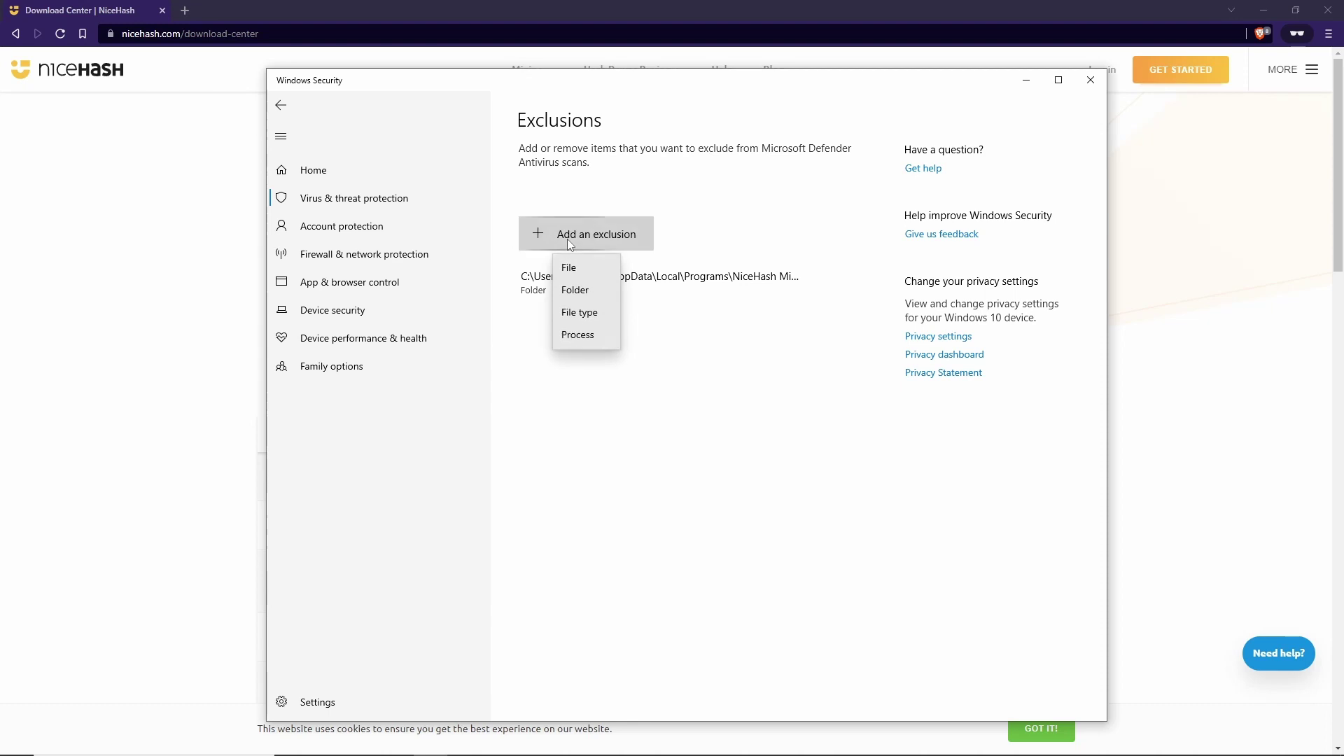
left_click(575, 290)
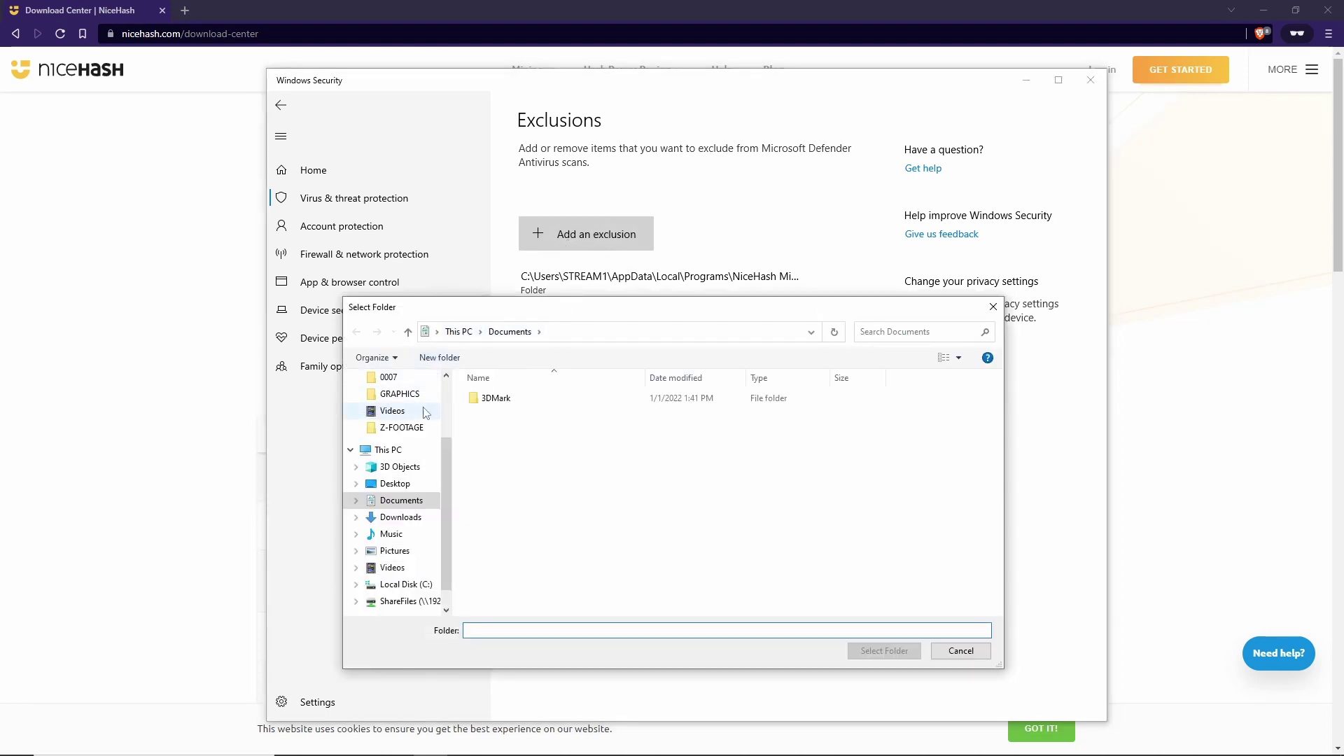
left_click(388, 450)
double_click(510, 596)
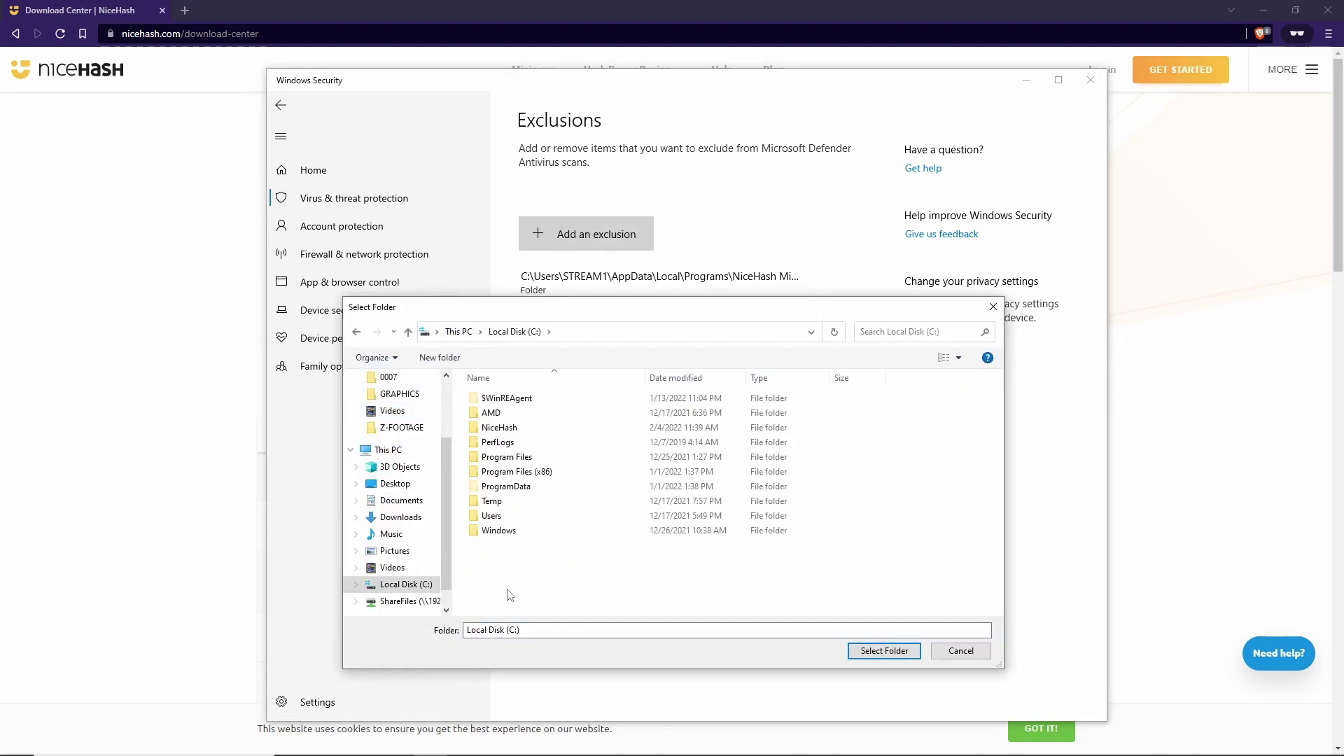
double_click(492, 516)
double_click(485, 428)
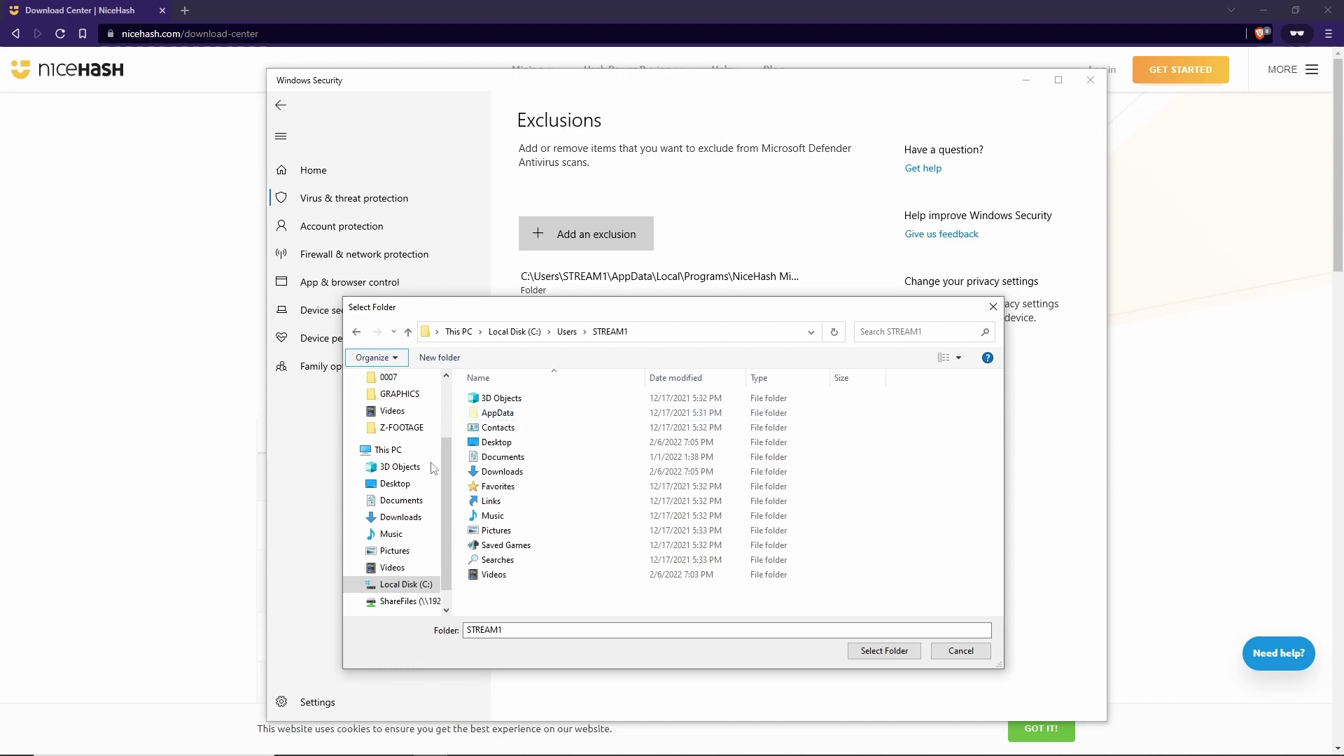
In Control Panel's File Explorer Options, apply "Show hidden files, folders, and drives" and close Control Panel
mouse_move(189, 749)
key("super")
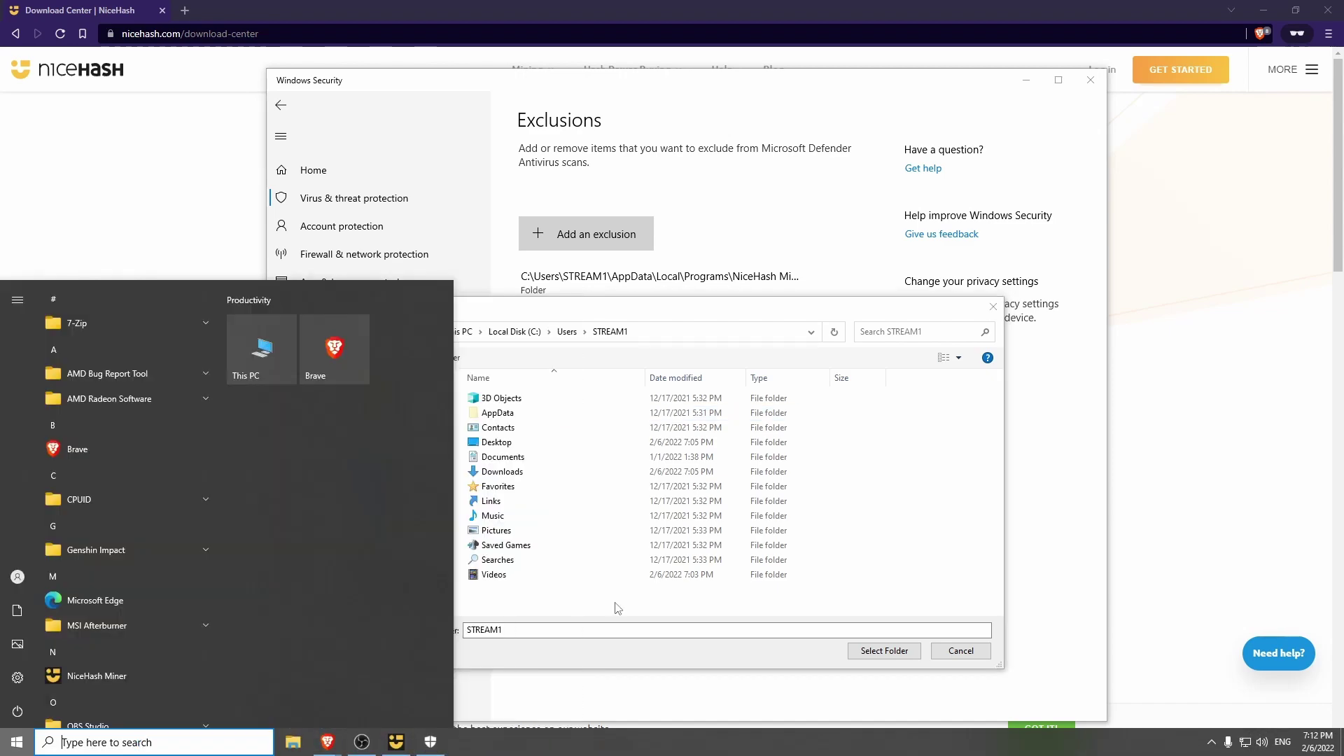
type("control panel")
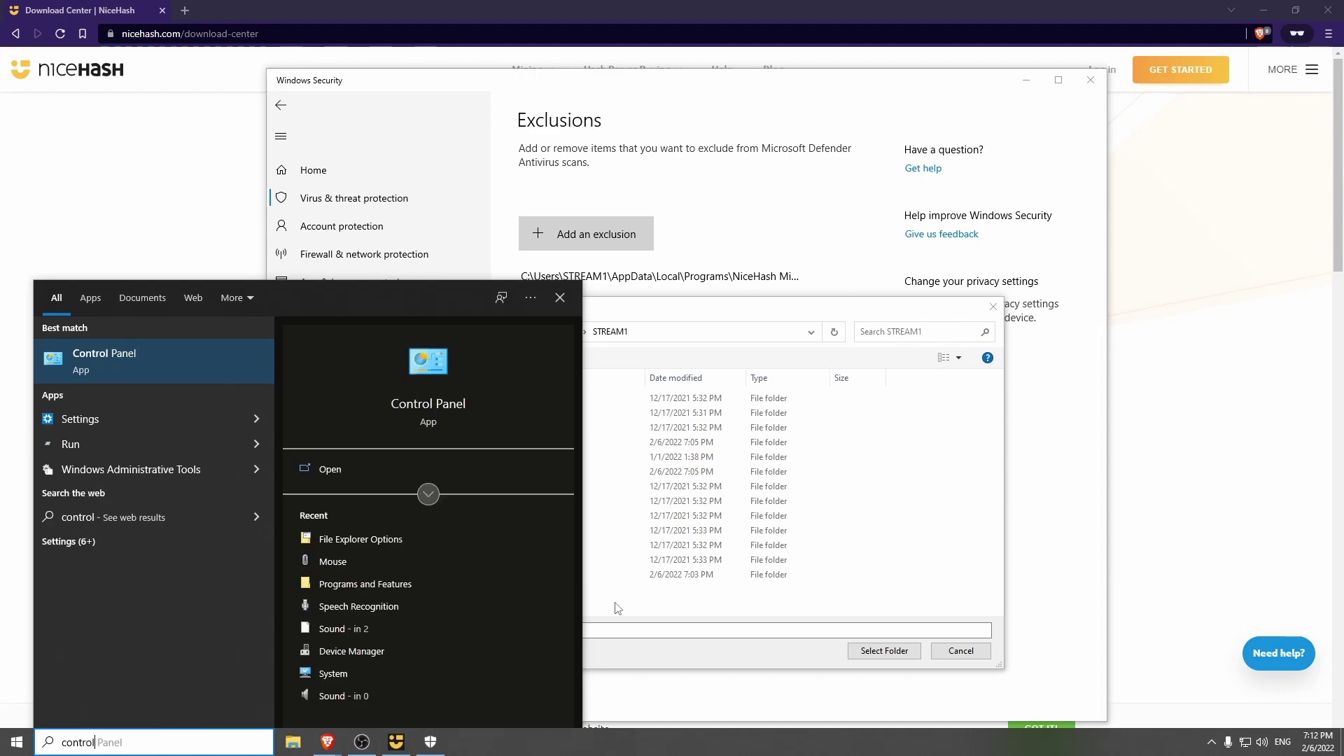
key("Return")
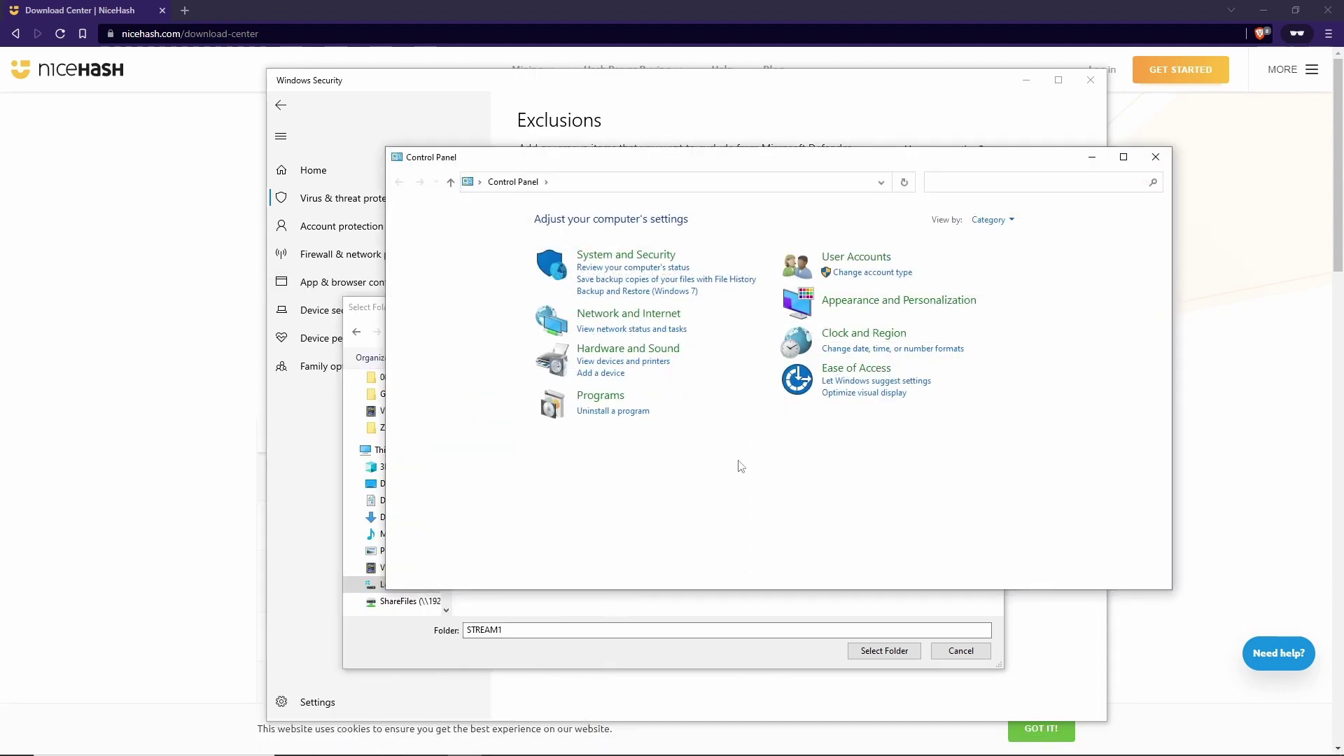
left_click(869, 301)
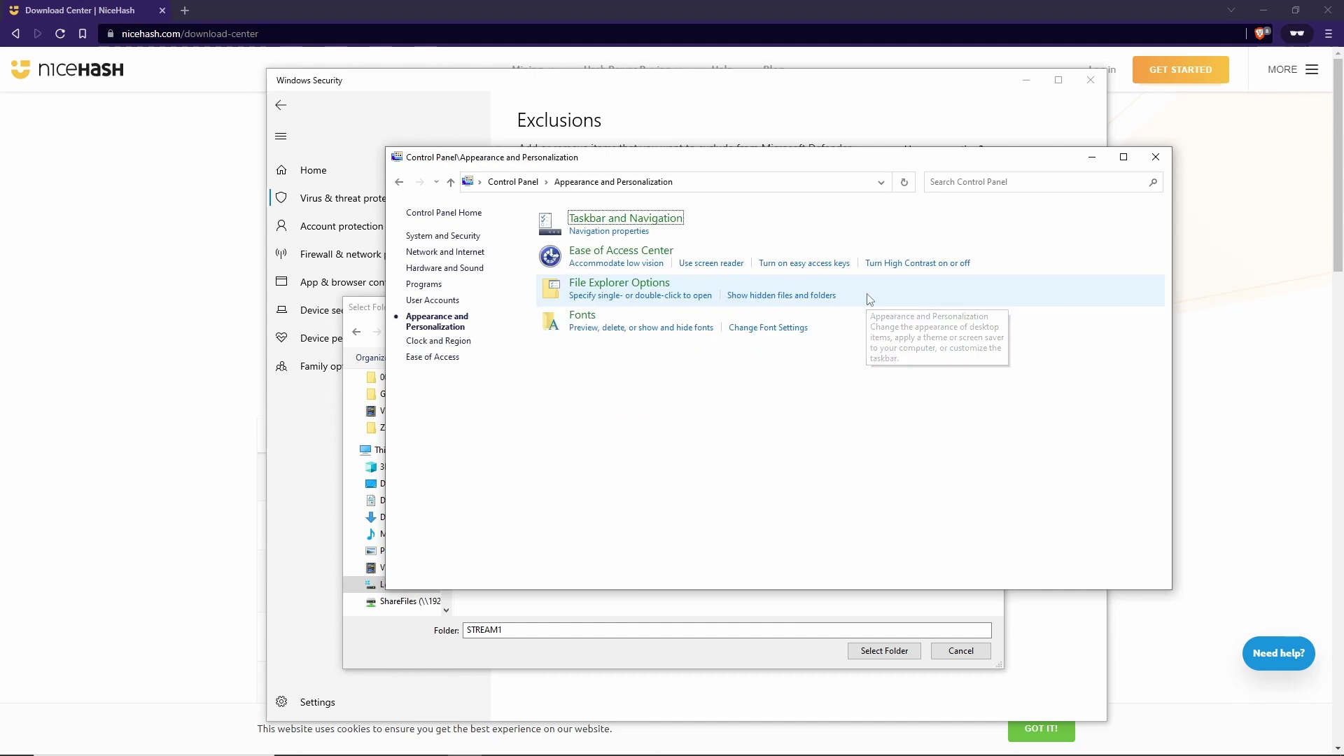
left_click(761, 297)
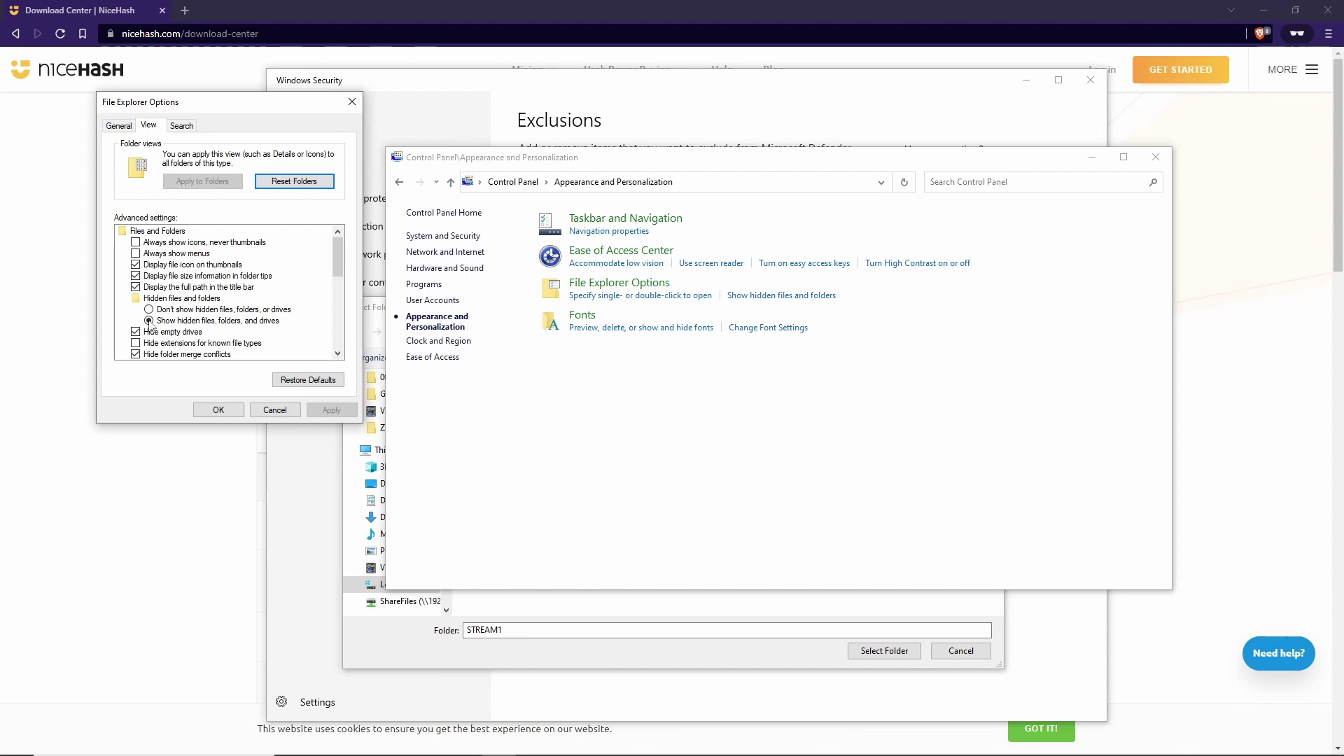
left_click(149, 322)
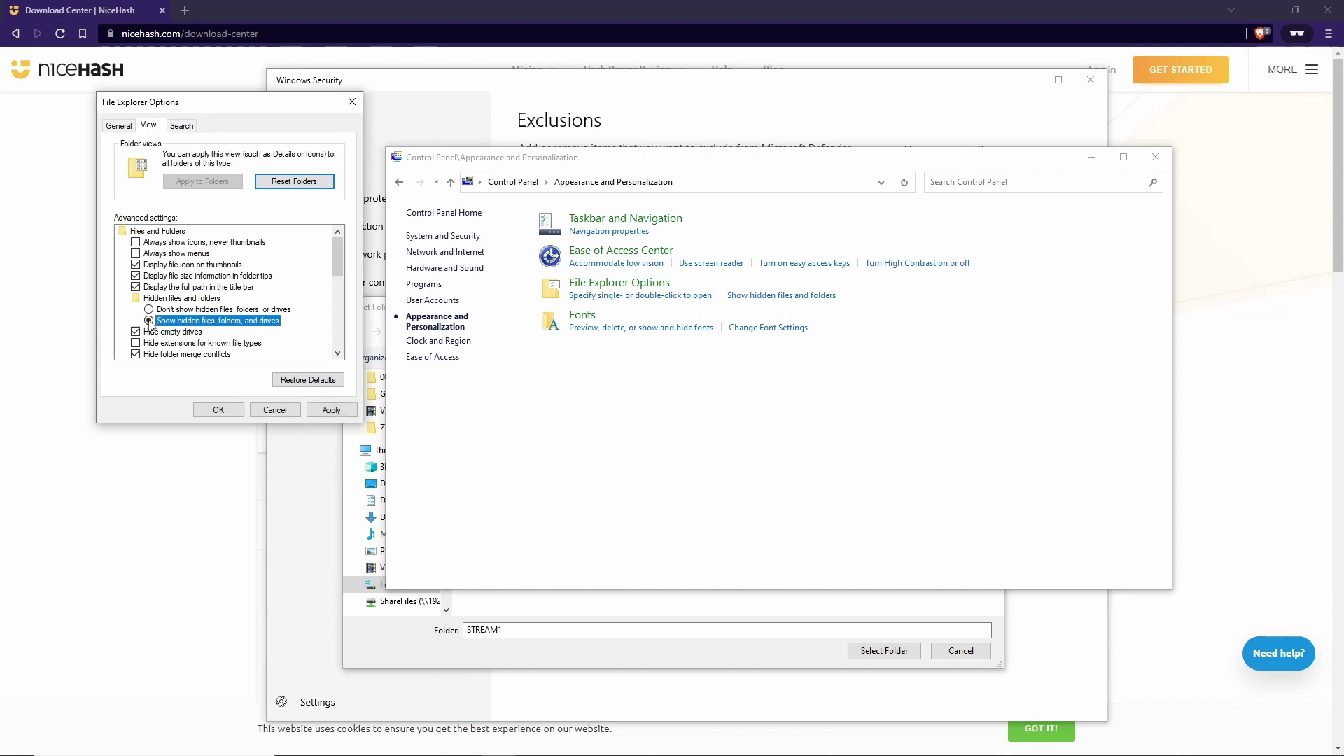
left_click(324, 412)
left_click(231, 411)
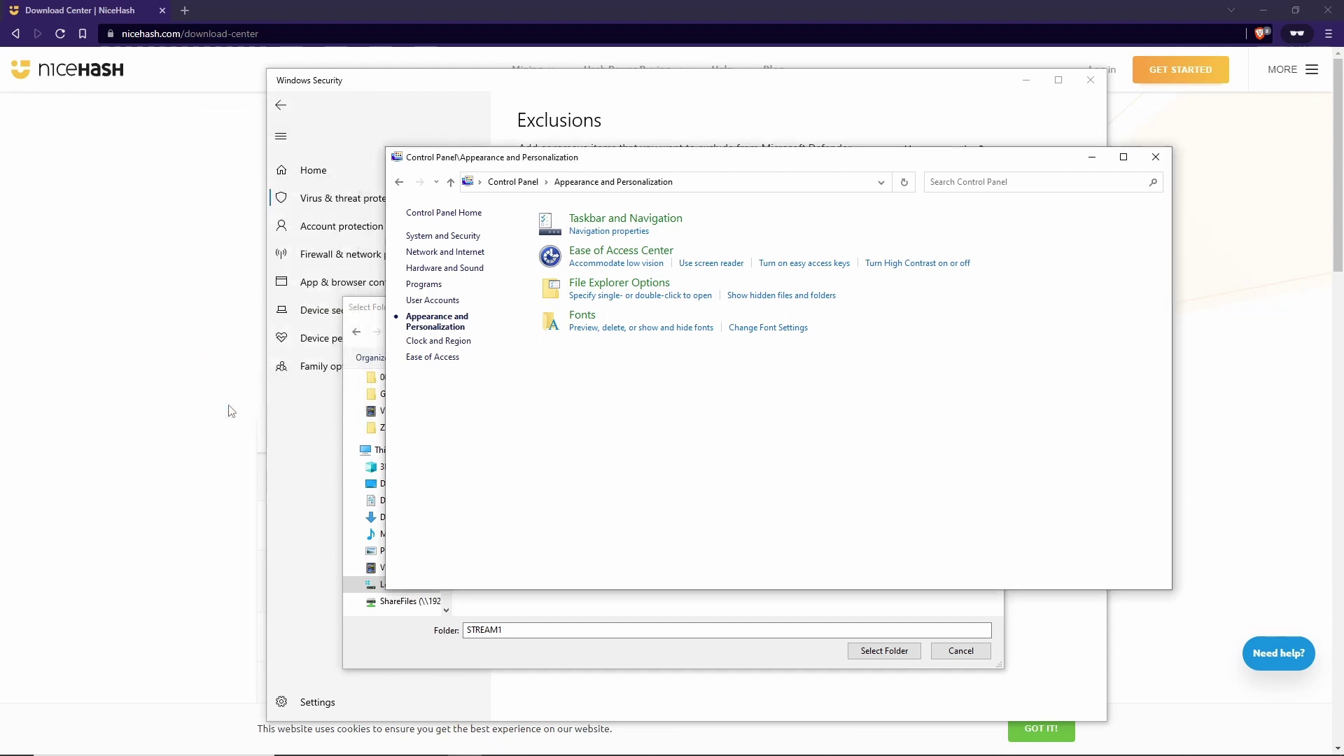
left_click(1154, 158)
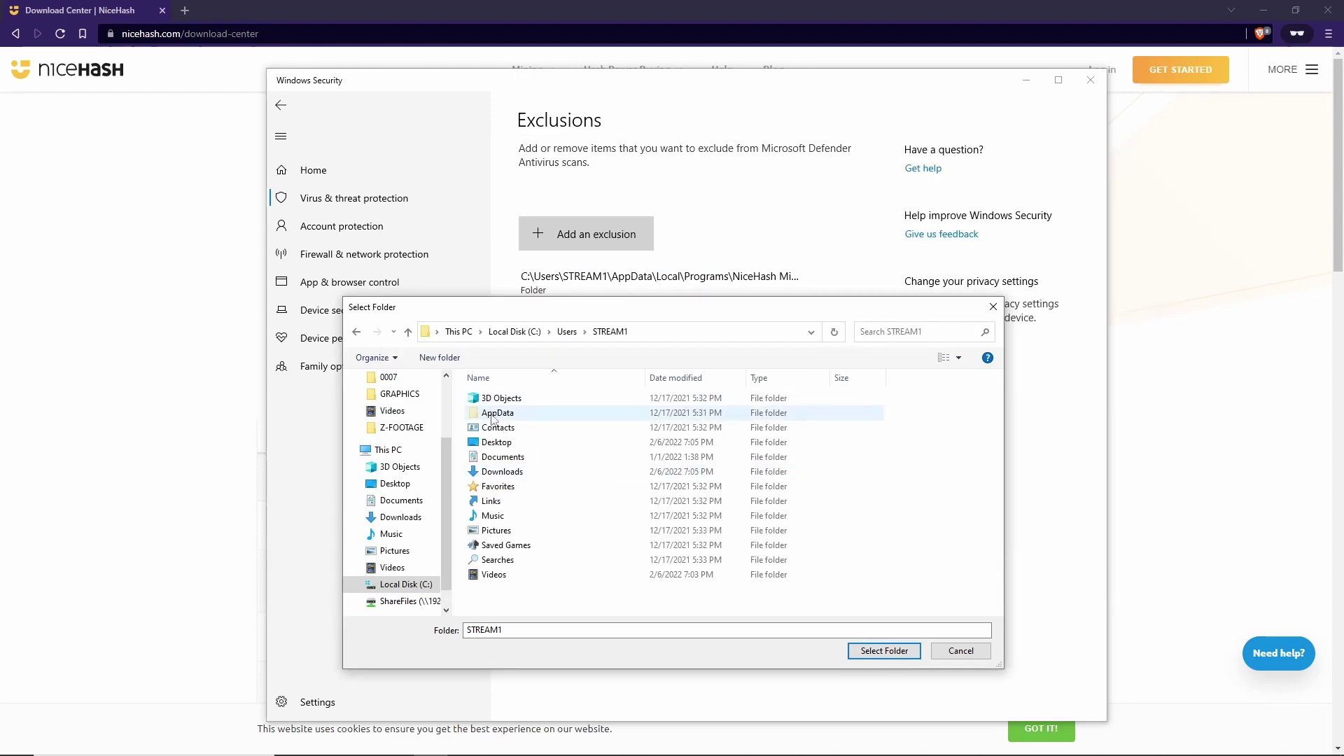
Select the NiceHash Miner folder under AppData\Local\Programs as the antivirus exclusion
double_click(492, 413)
double_click(489, 397)
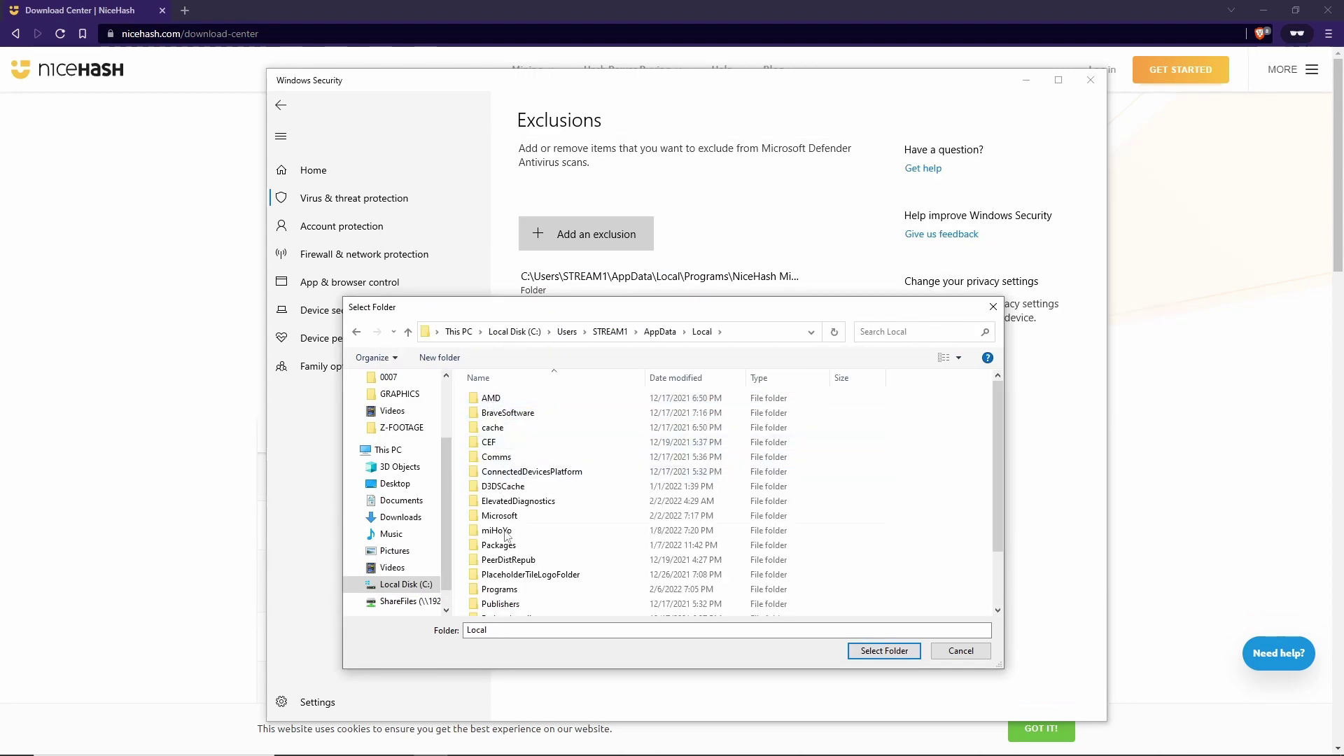
double_click(490, 590)
left_click(475, 415)
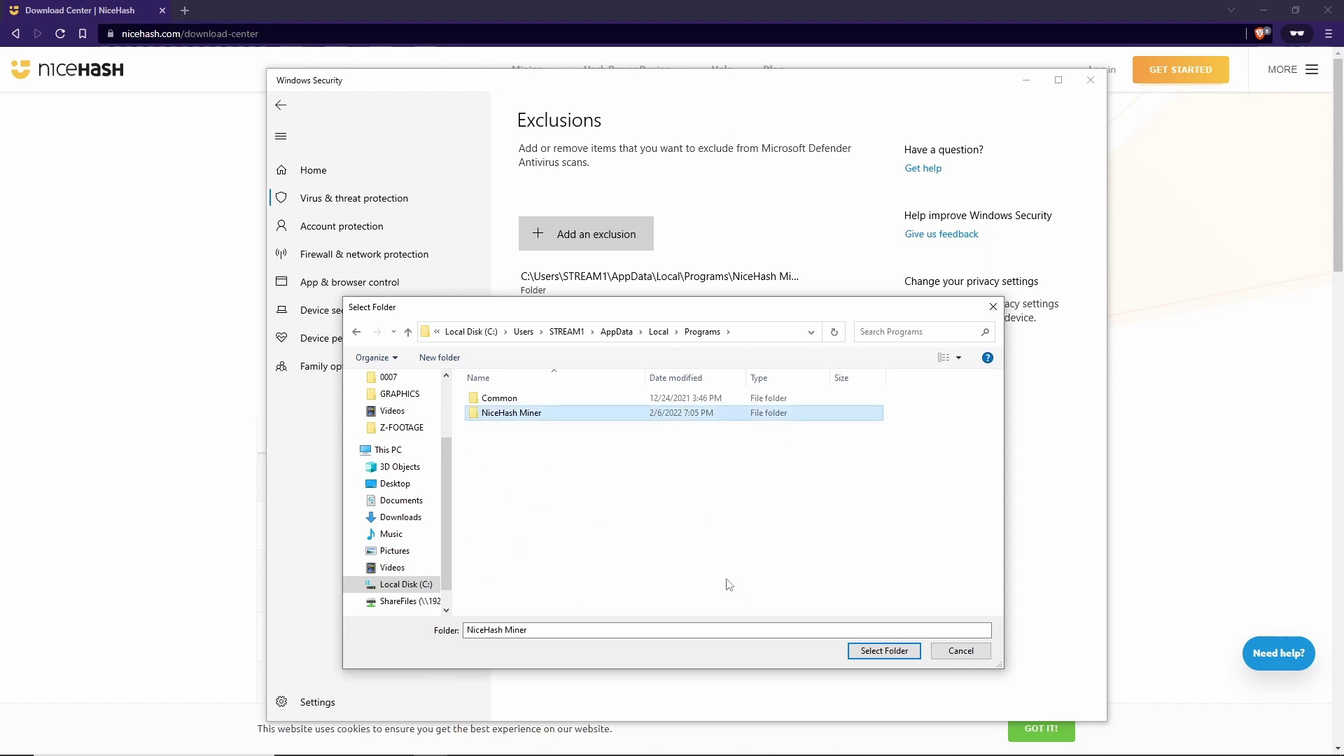
left_click(882, 651)
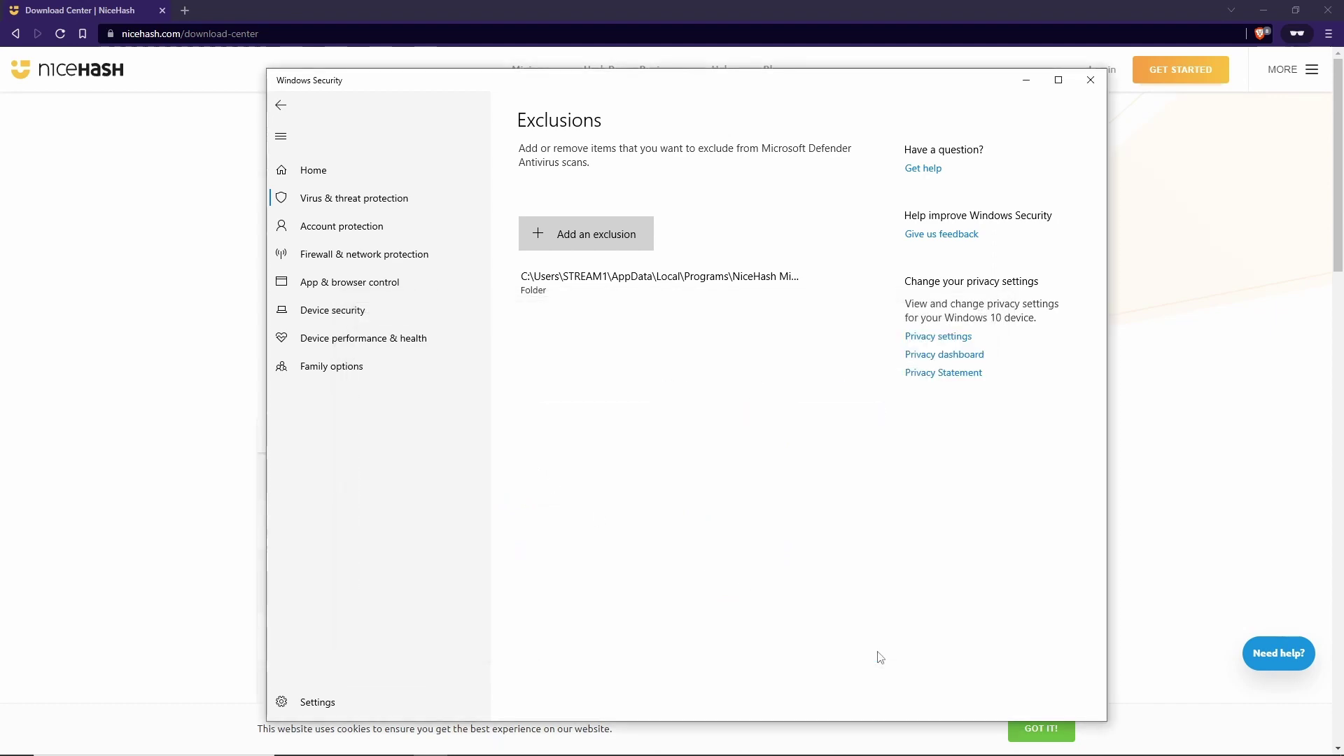
Close Windows Security, finish the NiceHash Miner setup and launch the miner through to its login window
left_click(1091, 80)
left_click(756, 499)
left_click(773, 510)
left_click(742, 467)
left_click(793, 334)
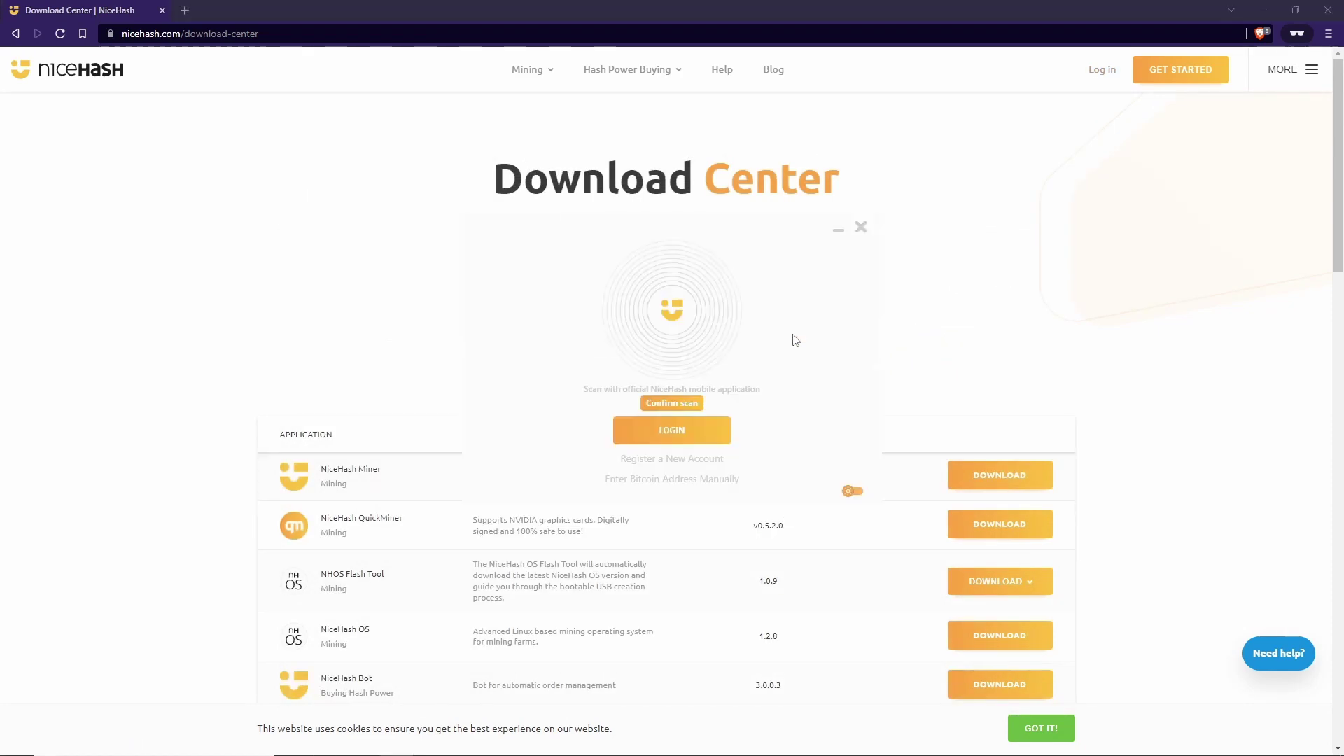
Minimize the browser and switch the NiceHash Miner login window to the dark theme
left_click(1264, 10)
left_click(851, 502)
left_click(851, 498)
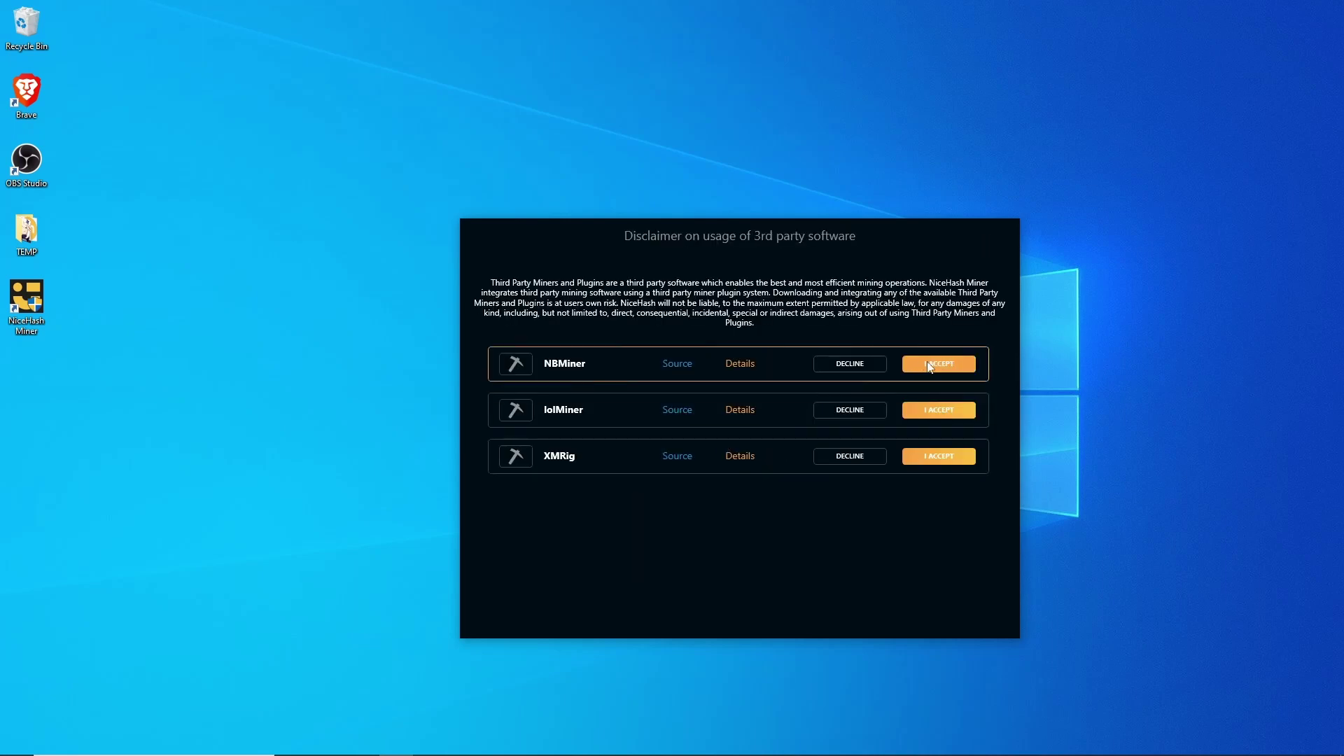
Accept the third-party software disclaimers for the NBMiner, lolMiner and XMRig plugins
left_click(930, 365)
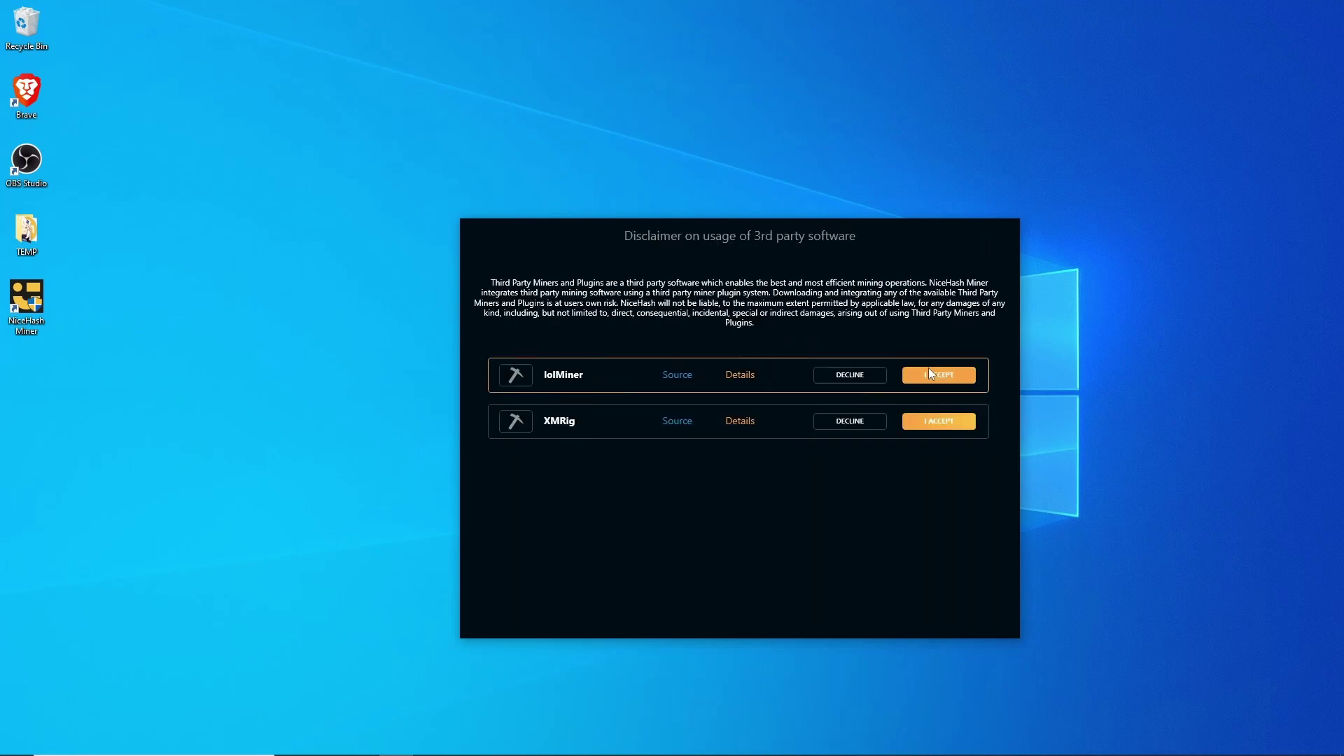
left_click(931, 379)
left_click(932, 382)
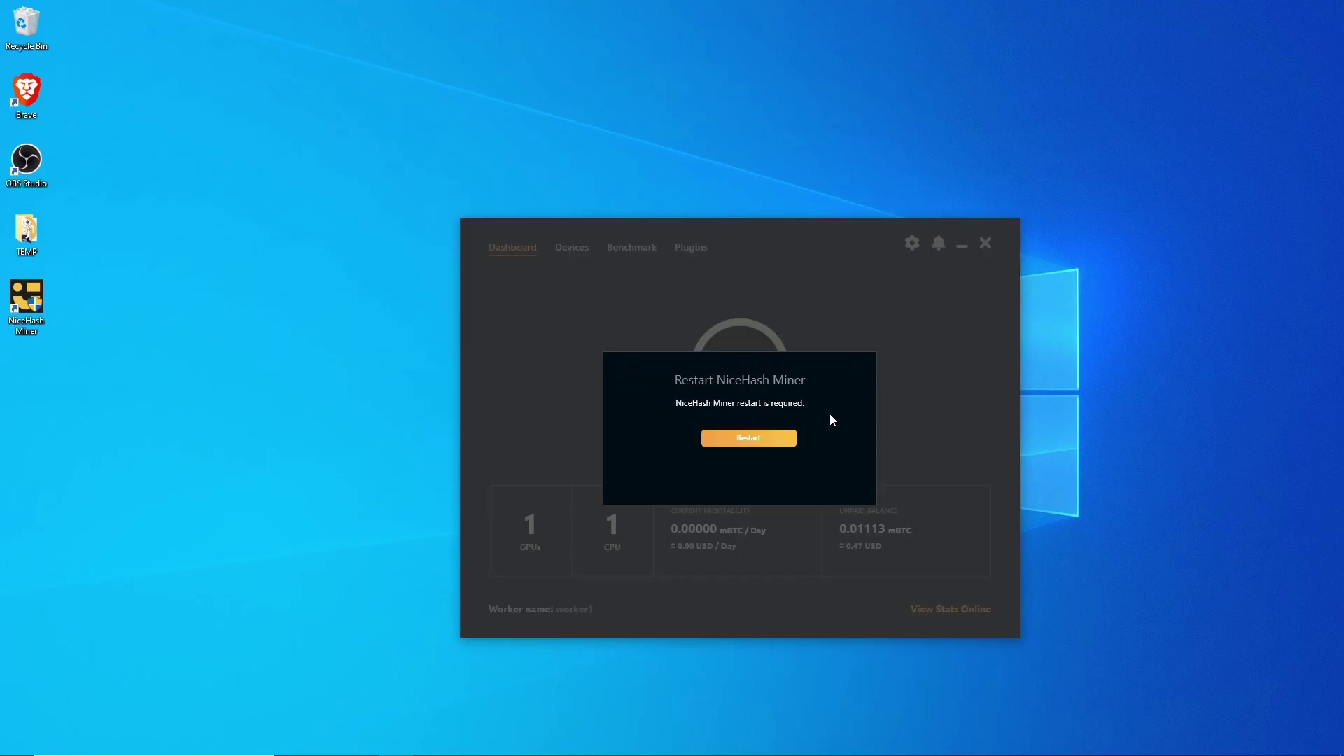
Restart NiceHash Miner as required and start mining from its dashboard
left_click(752, 440)
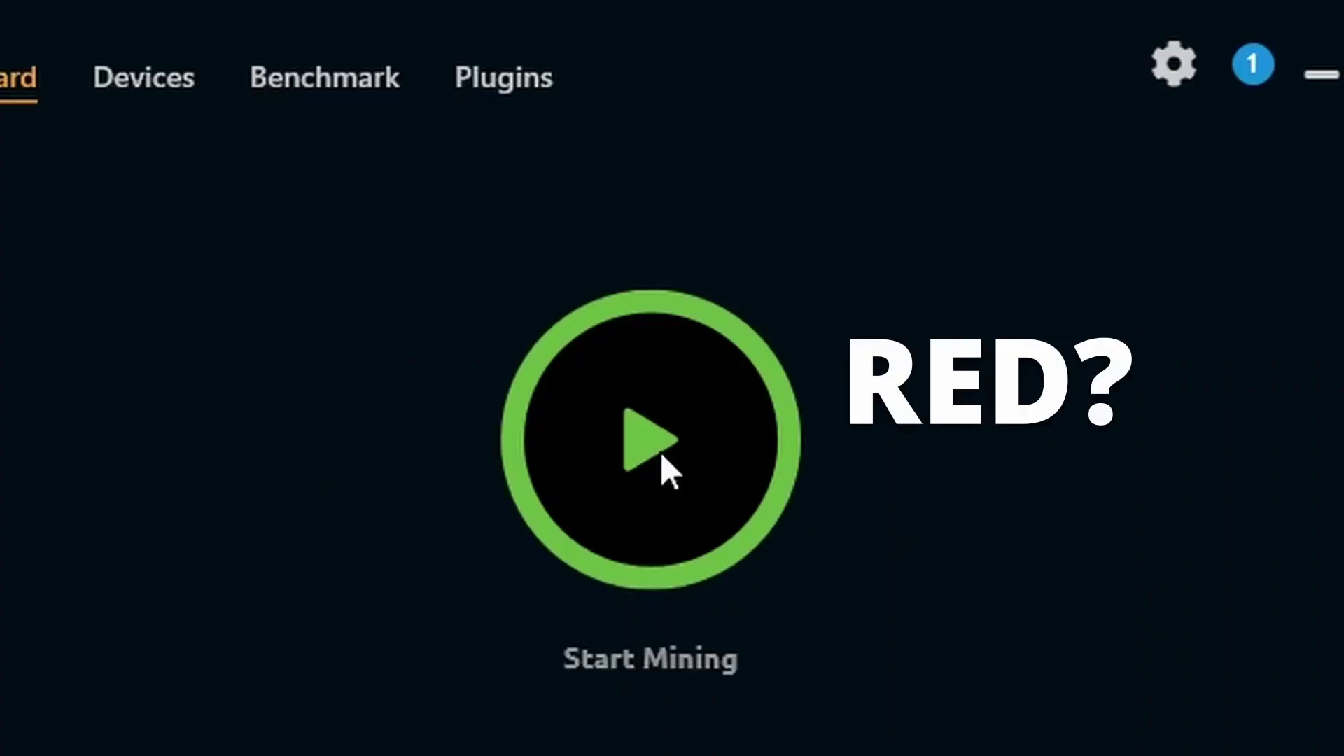
left_click(663, 455)
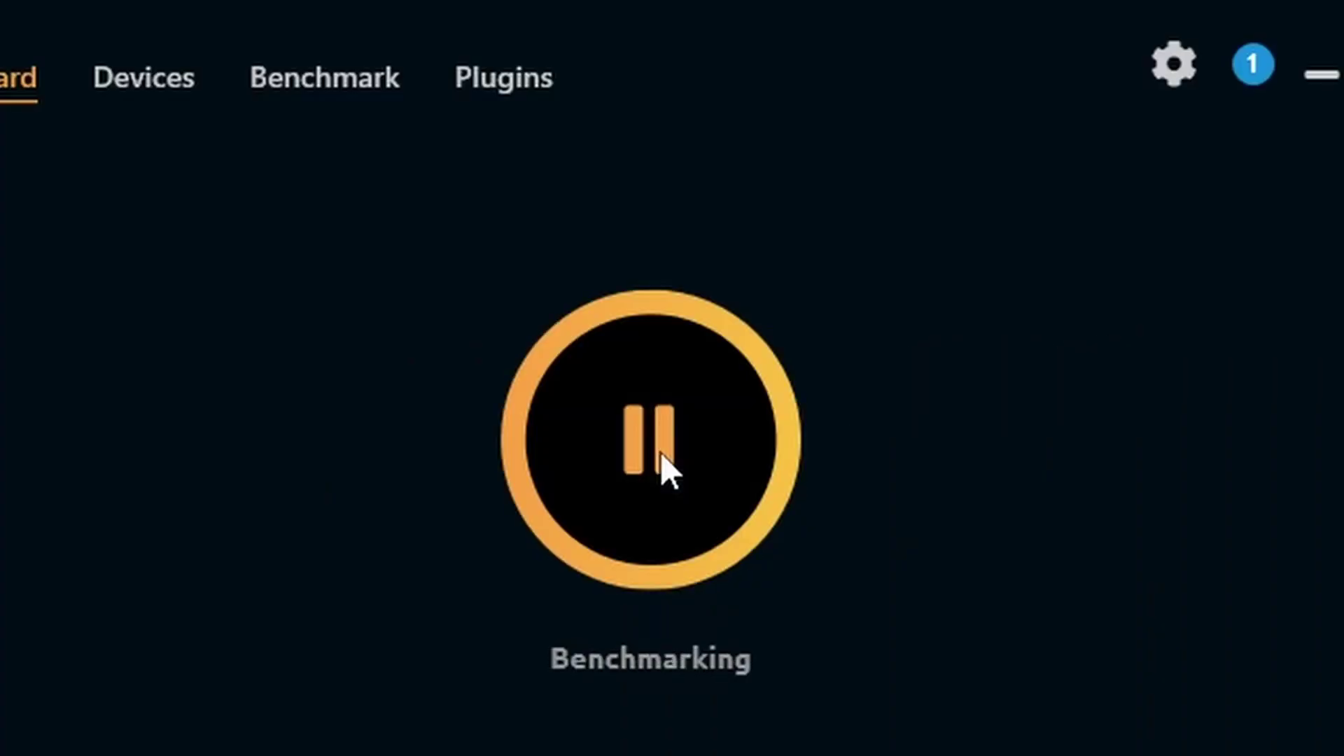